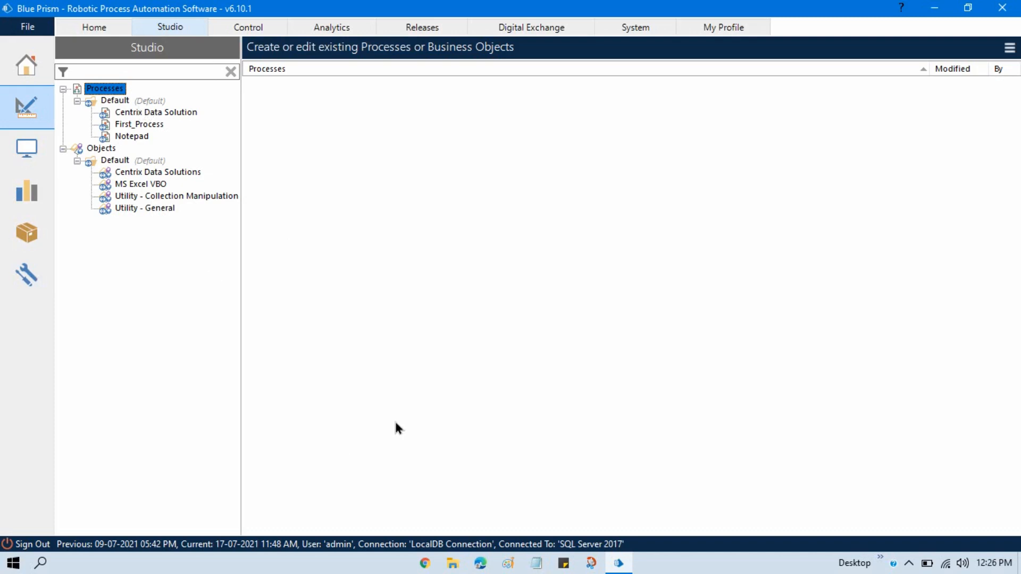
- Start creating a new package under Package Overview in the Releases area
{"action": "left_click", "coordinate": [416, 26]}
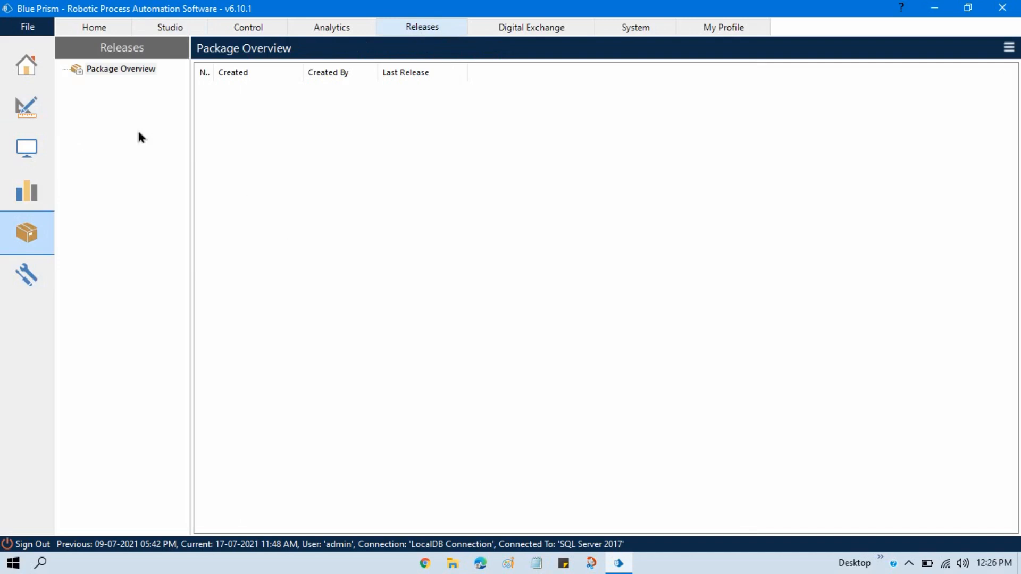
{"action": "left_click", "coordinate": [116, 69]}
{"action": "right_click", "coordinate": [112, 78]}
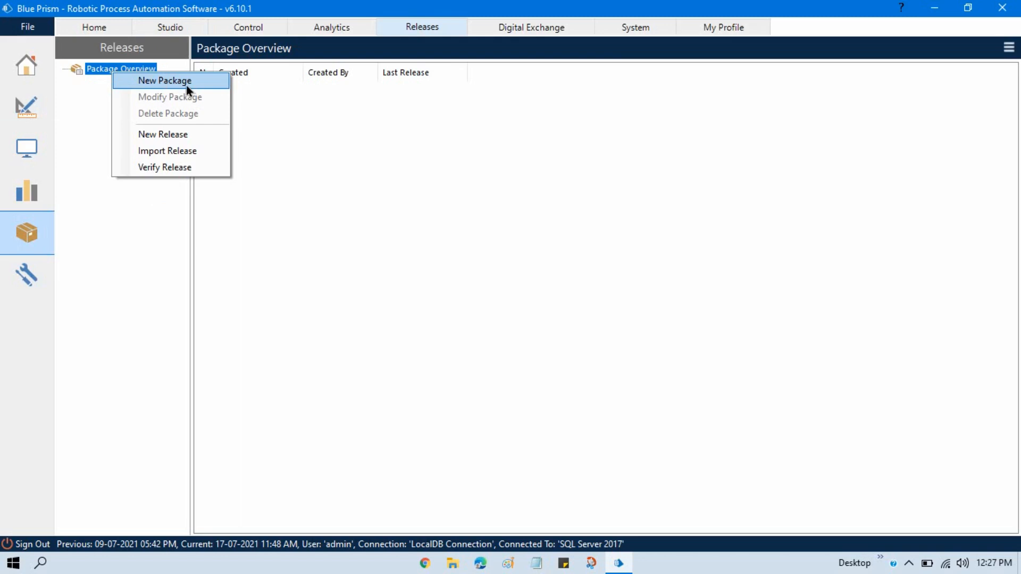
{"action": "left_click", "coordinate": [132, 362]}
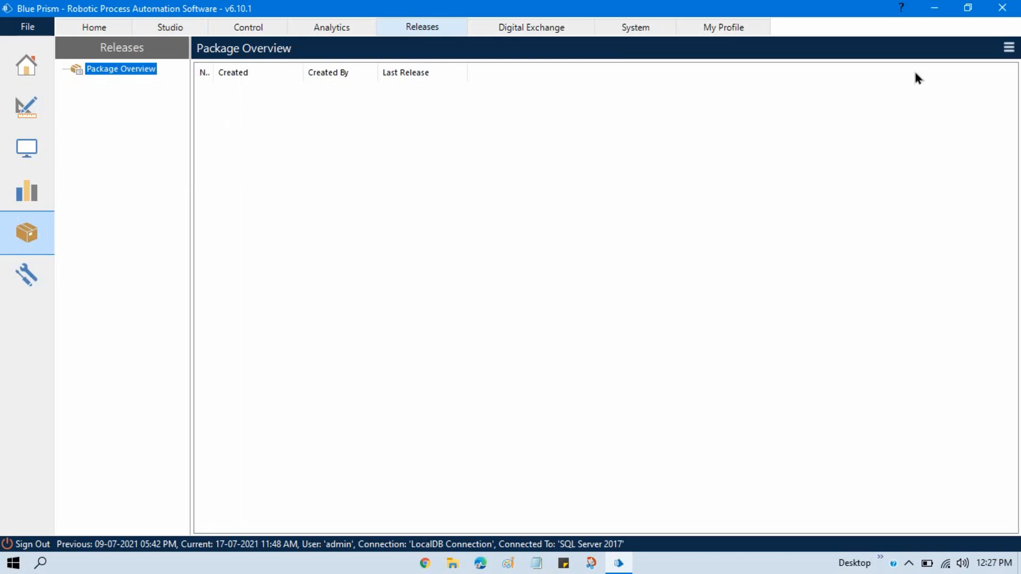
{"action": "left_click", "coordinate": [1008, 46]}
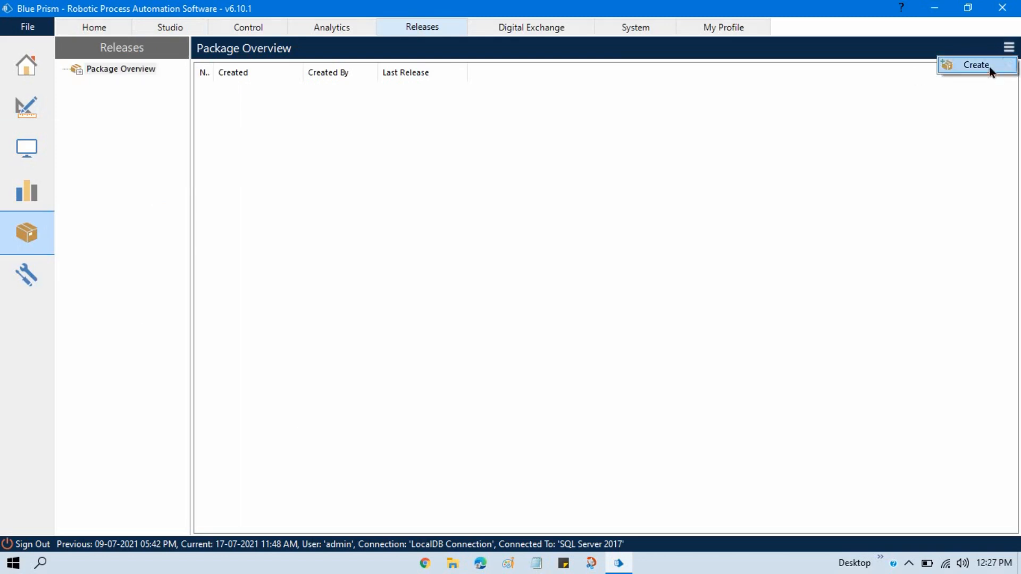
{"action": "left_click", "coordinate": [139, 72]}
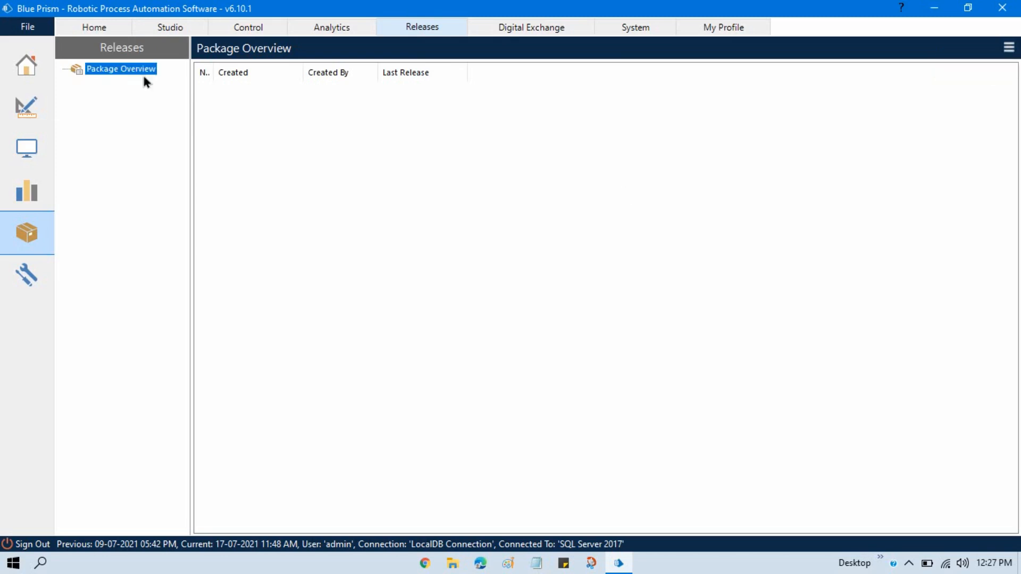
{"action": "right_click", "coordinate": [134, 70]}
{"action": "left_click", "coordinate": [180, 80]}
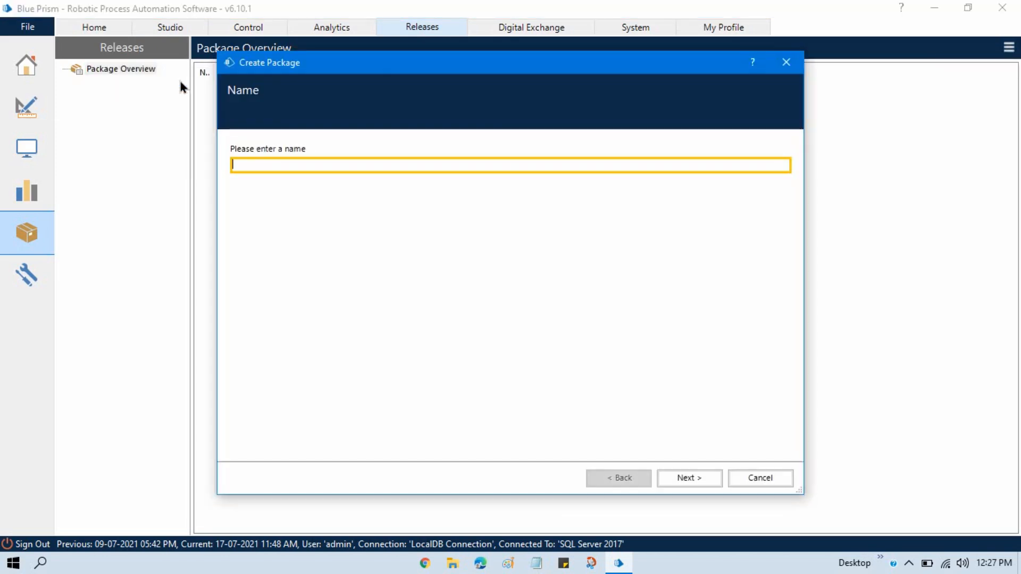
- Name the package CentrixDataSolutions_Package and describe it as "Centrix Data Solutions Package contains all the required process, objects, etc."
{"action": "left_click_drag", "start_coordinate": [347, 70], "coordinate": [348, 79]}
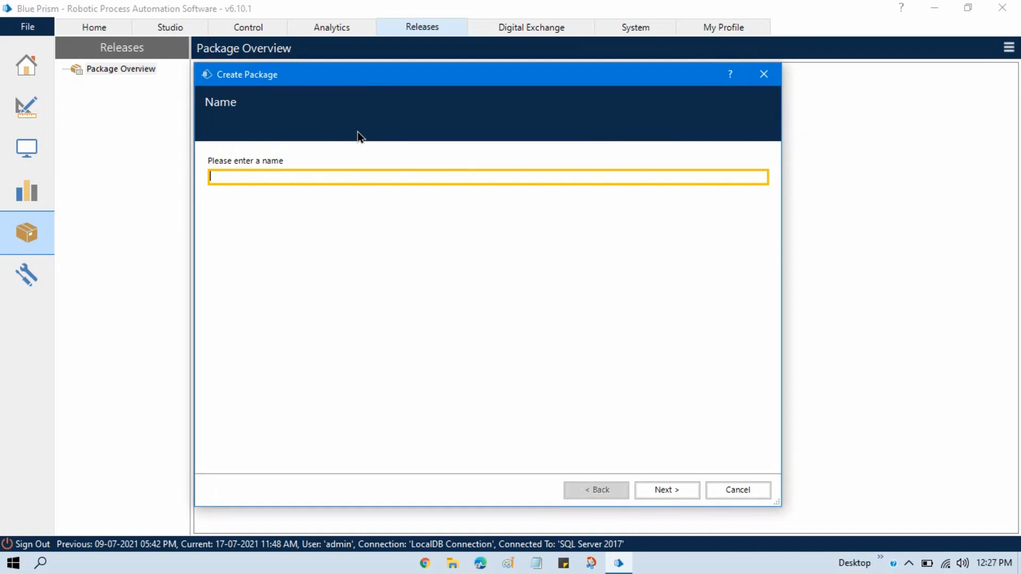
{"action": "type", "text": "CentrixDataSolutions_"}
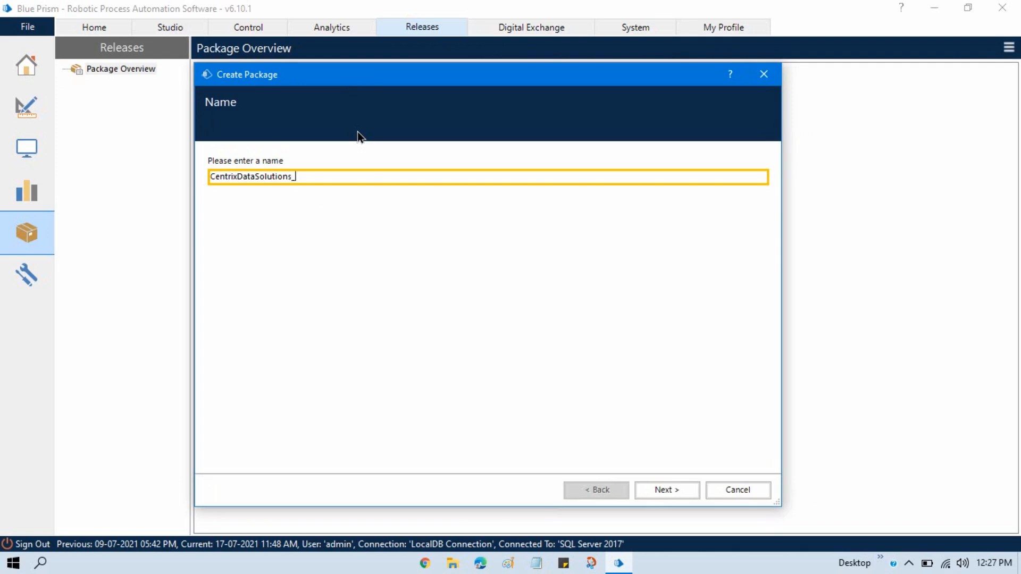
{"action": "type", "text": "Package"}
{"action": "left_click", "coordinate": [660, 497]}
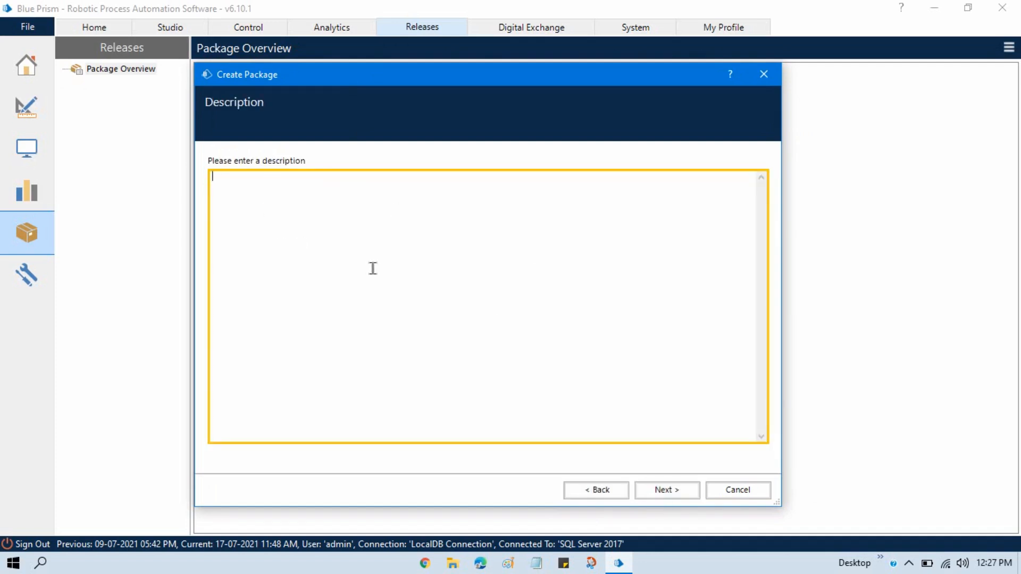
{"action": "type", "text": "Centrix Data Solutions Package contains all the required process, objects, etc."}
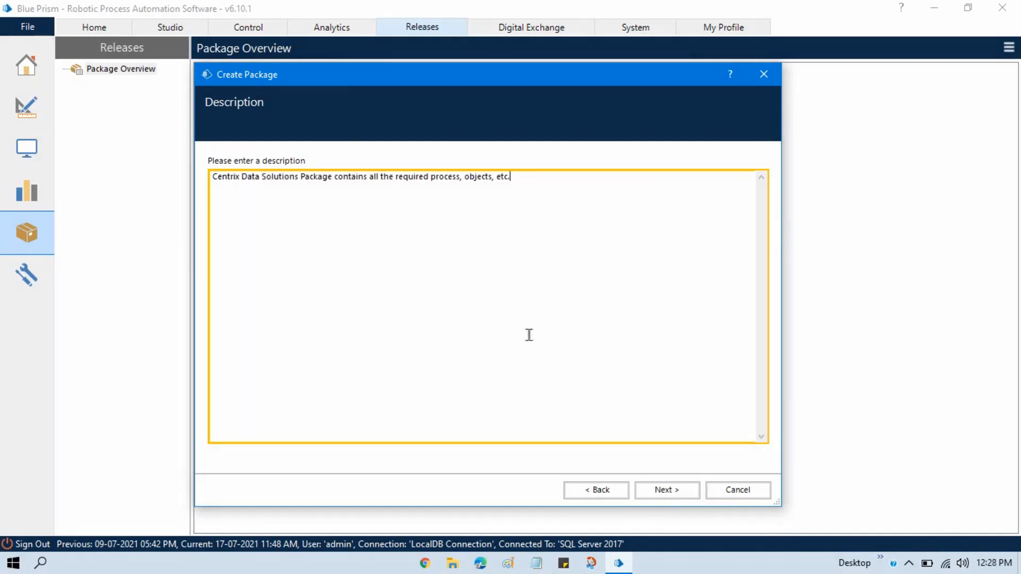
{"action": "left_click", "coordinate": [666, 492]}
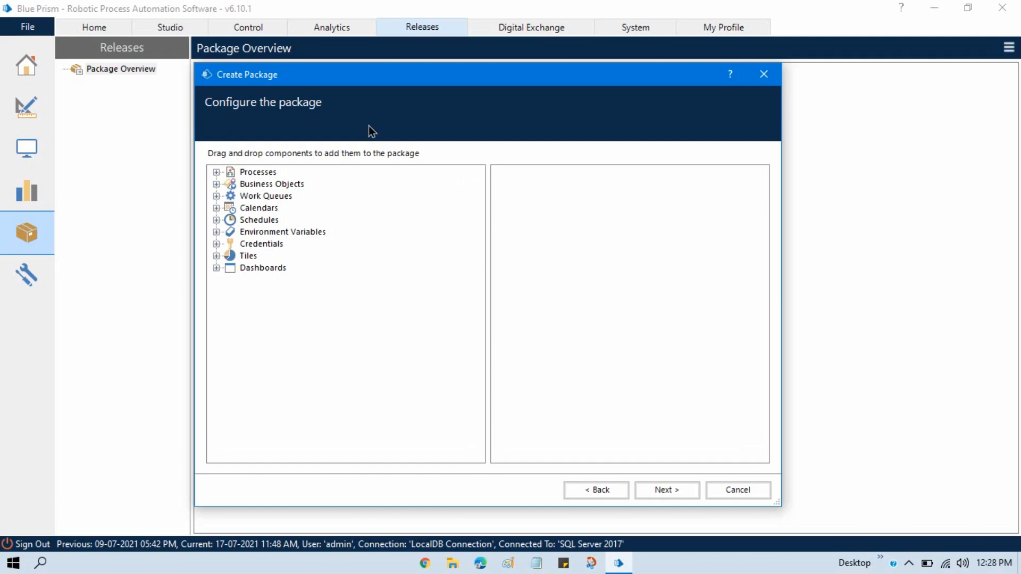
- Add the Centrix Data Solution process from the Default group to the package
{"action": "left_click", "coordinate": [216, 173]}
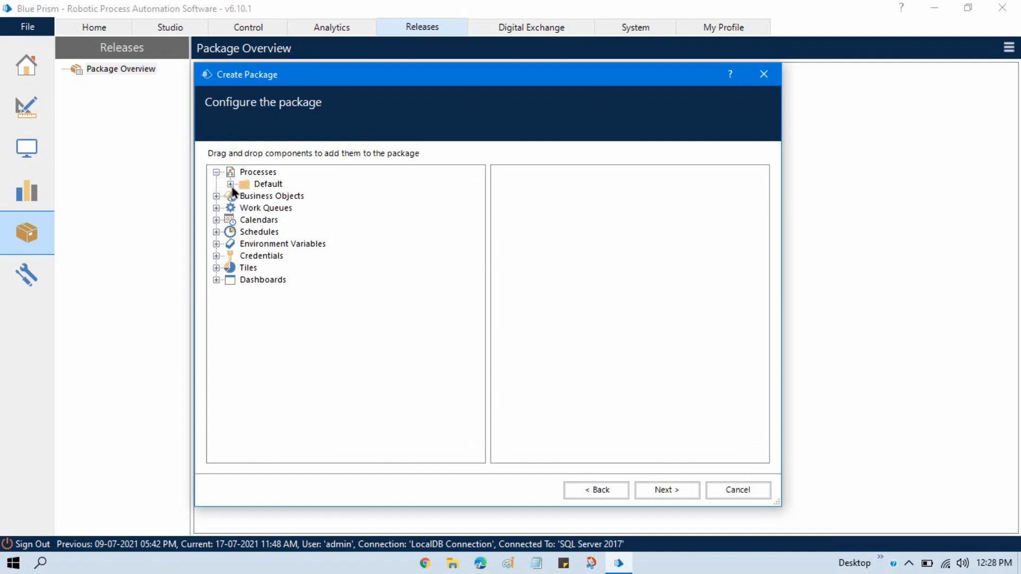
{"action": "left_click", "coordinate": [230, 184]}
{"action": "left_click", "coordinate": [318, 198]}
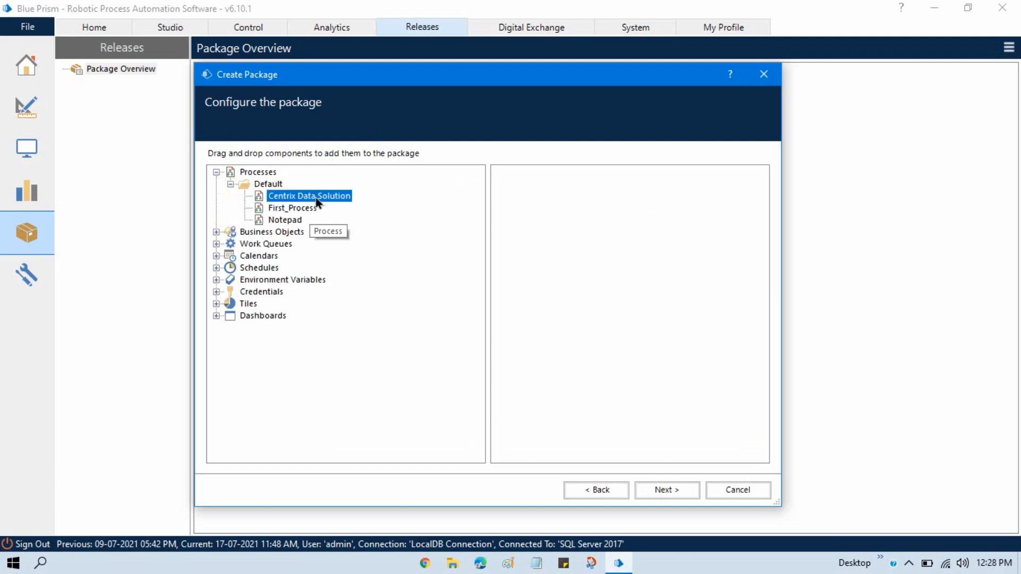
{"action": "left_click_drag", "start_coordinate": [348, 198], "coordinate": [583, 196]}
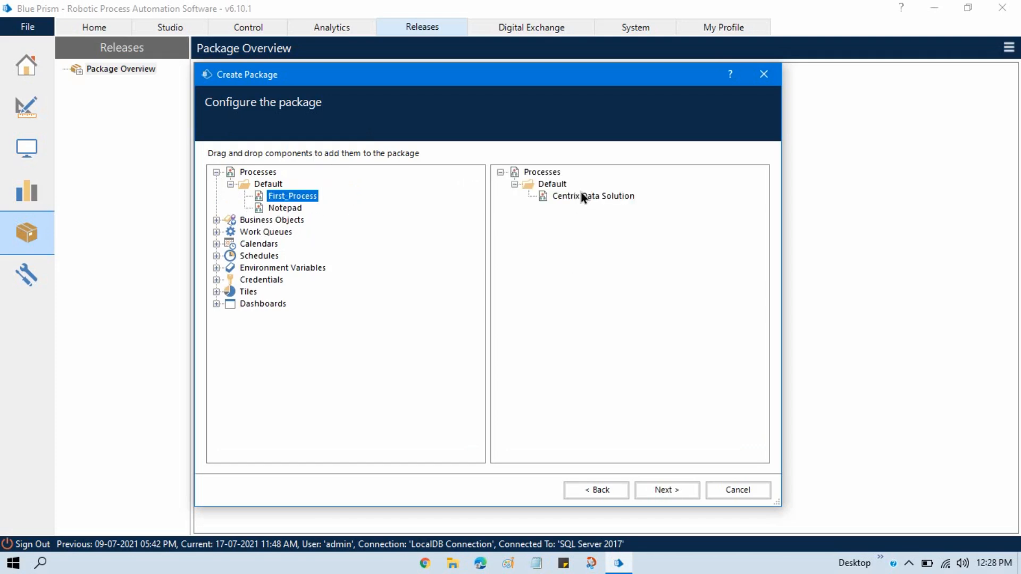
- Add the business objects Centrix Data Solutions, MS Excel VBO, Utility - Collection Manipulation and Utility - General to the package
{"action": "left_click", "coordinate": [216, 219]}
{"action": "left_click", "coordinate": [231, 232]}
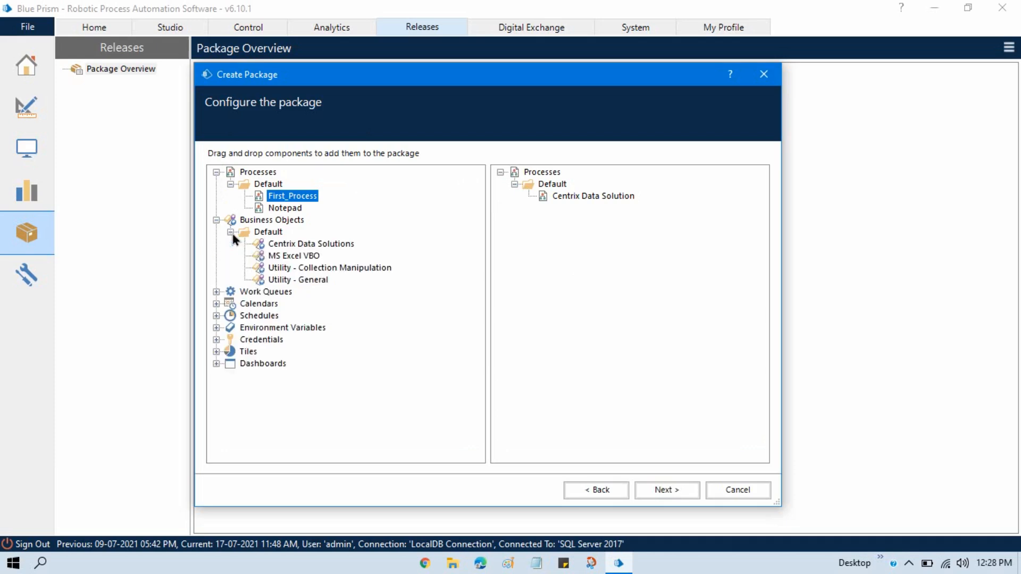
{"action": "left_click_drag", "start_coordinate": [308, 245], "coordinate": [551, 225]}
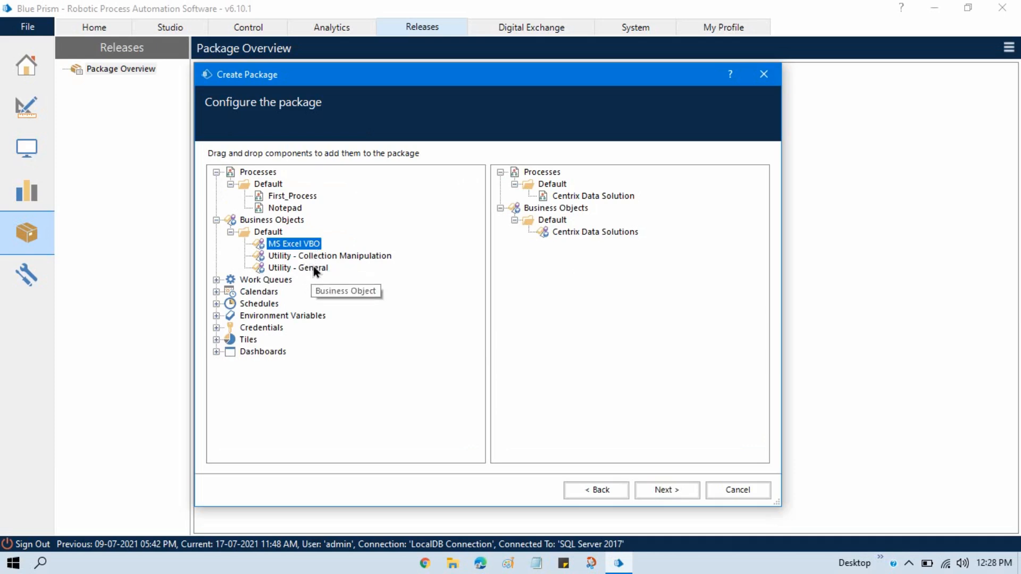
{"action": "left_click_drag", "start_coordinate": [314, 265], "coordinate": [574, 252]}
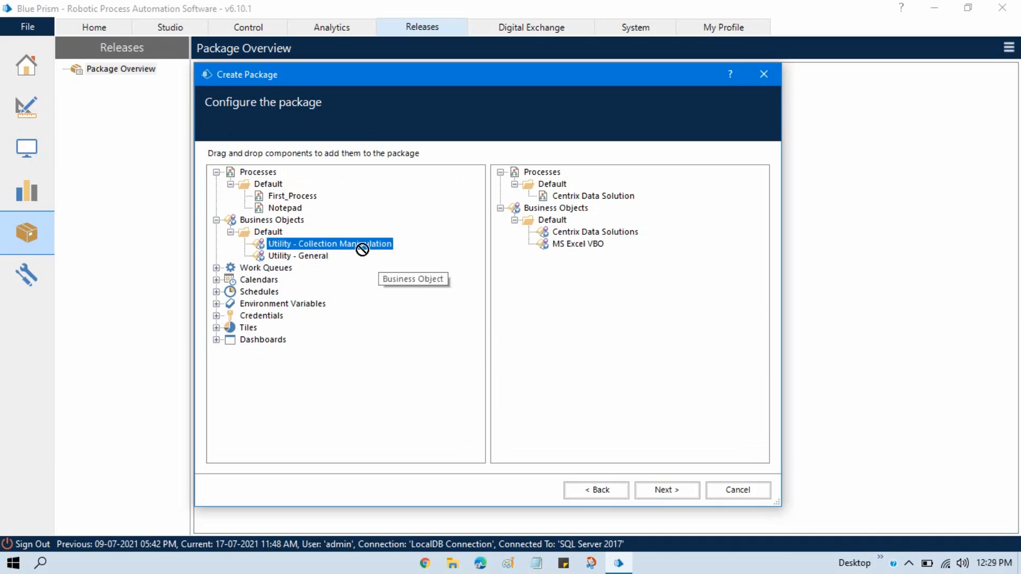
{"action": "left_click_drag", "start_coordinate": [357, 245], "coordinate": [553, 260]}
{"action": "left_click_drag", "start_coordinate": [305, 244], "coordinate": [561, 275]}
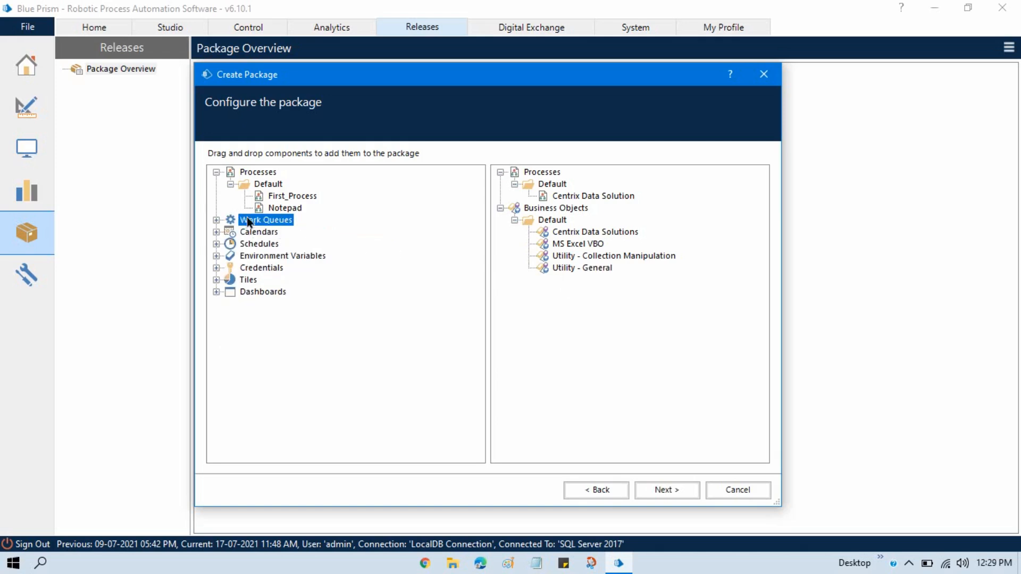
- Add the CentrixDataSolutions_Queue work queue, the Working Week / No Holidays calendar and the Centrix_DataSolutions_Daily 1 PM schedule to the package
{"action": "left_click", "coordinate": [216, 220]}
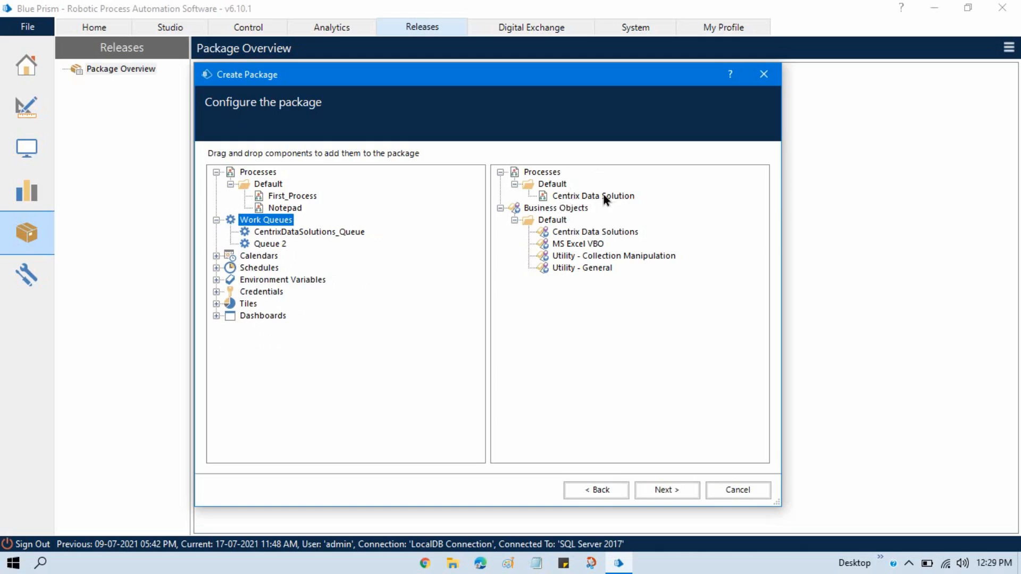
{"action": "left_click_drag", "start_coordinate": [304, 232], "coordinate": [544, 297]}
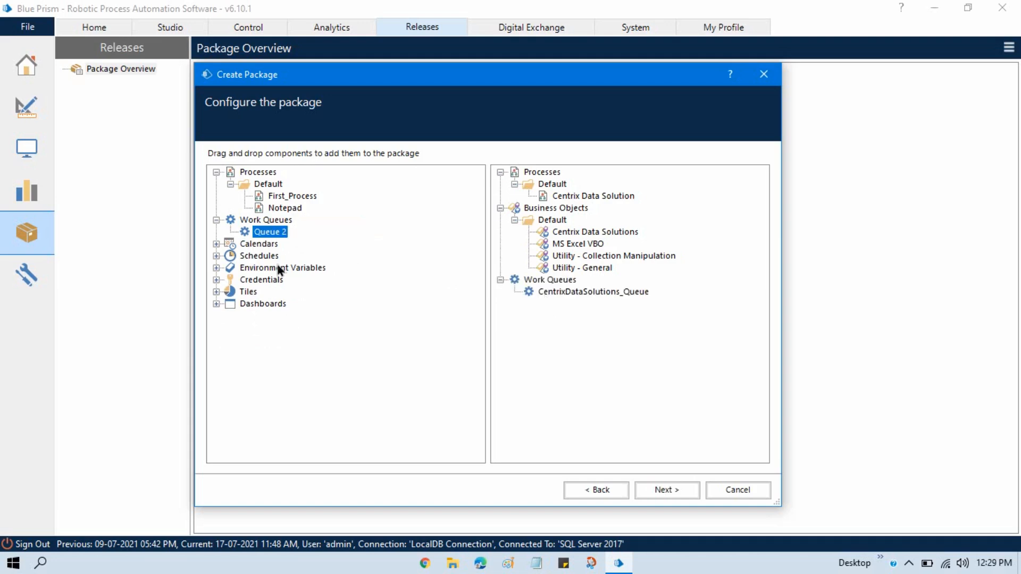
{"action": "left_click", "coordinate": [217, 244]}
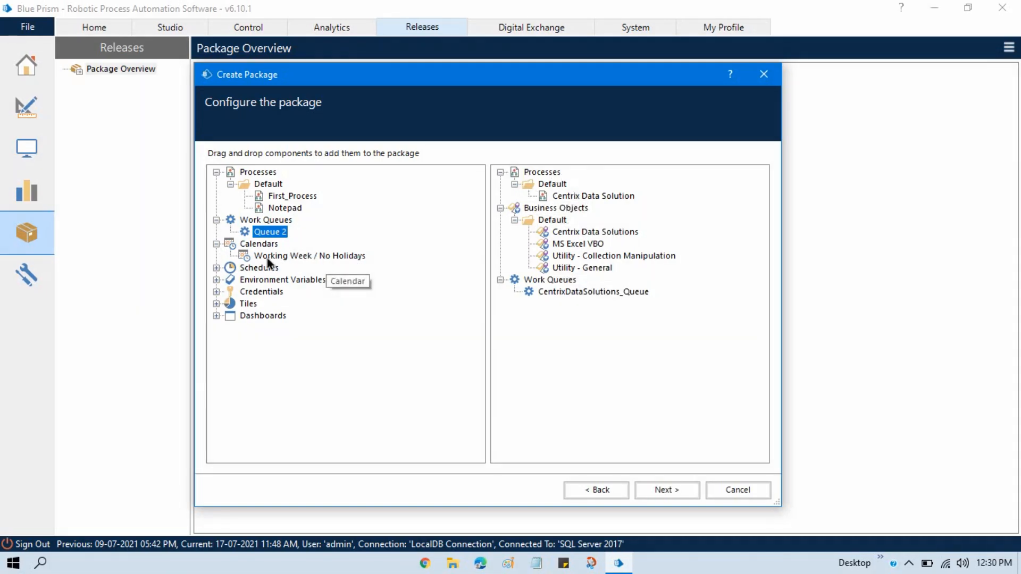
{"action": "left_click_drag", "start_coordinate": [268, 262], "coordinate": [545, 335]}
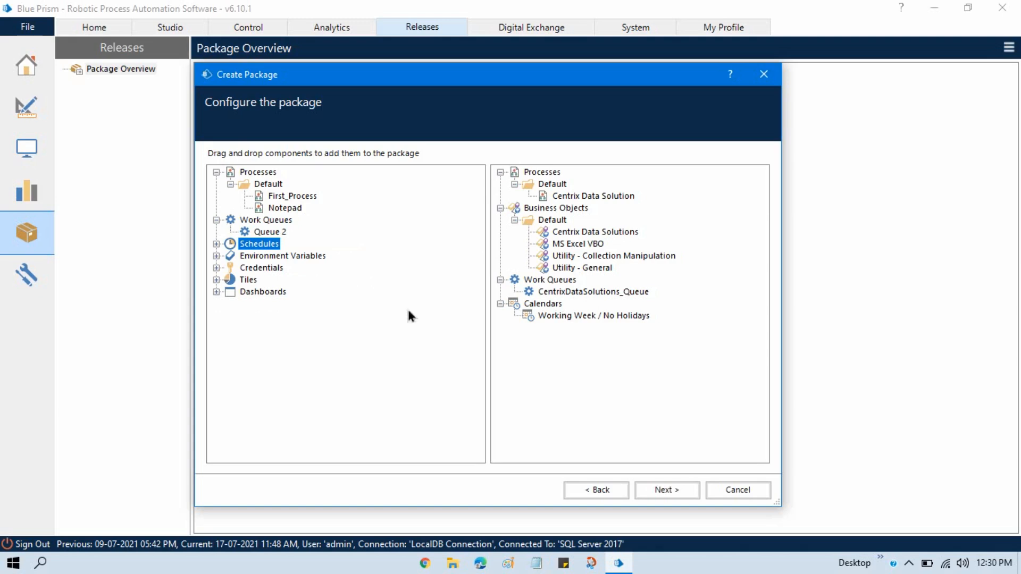
{"action": "left_click", "coordinate": [216, 243]}
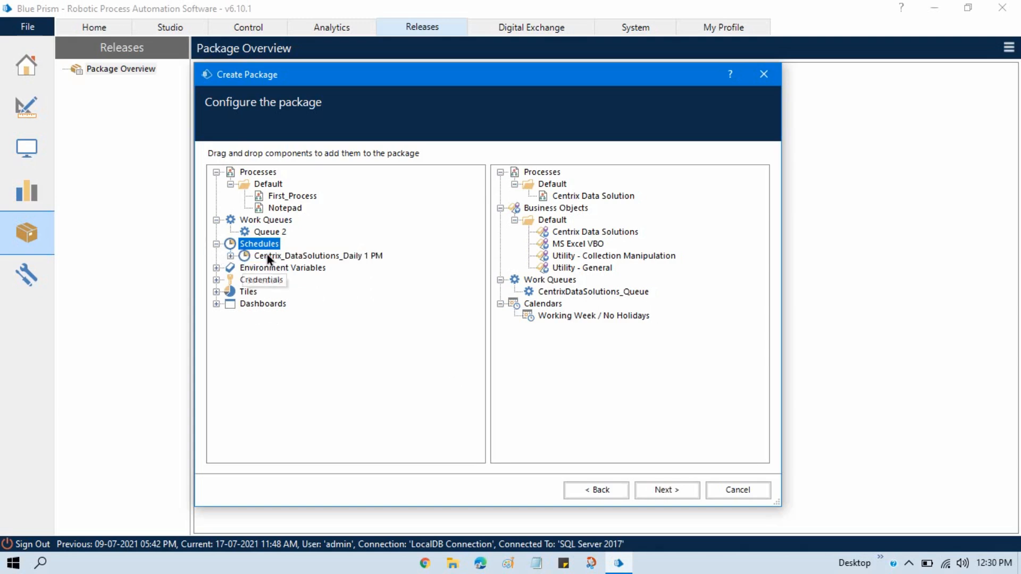
{"action": "left_click_drag", "start_coordinate": [267, 254], "coordinate": [567, 346]}
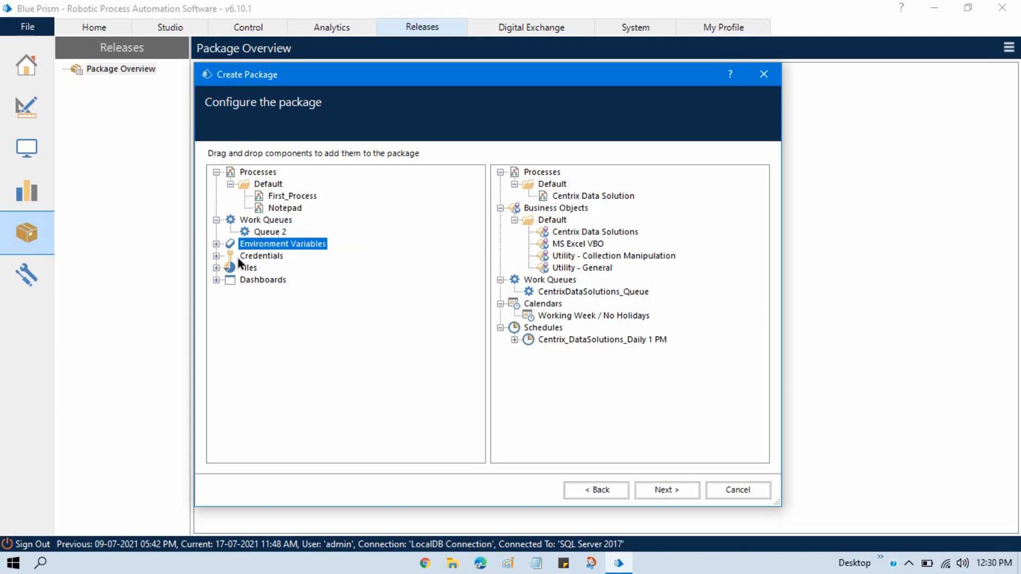
- Add all the environment variables and the CentrixDataSolutions_Credential credential to the package
{"action": "left_click", "coordinate": [217, 244]}
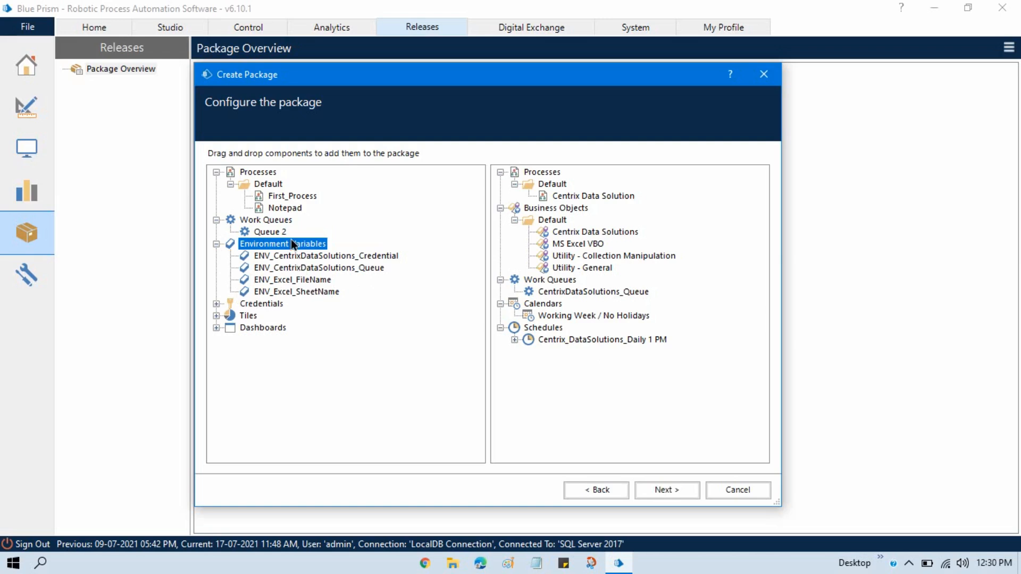
{"action": "left_click_drag", "start_coordinate": [308, 244], "coordinate": [544, 363]}
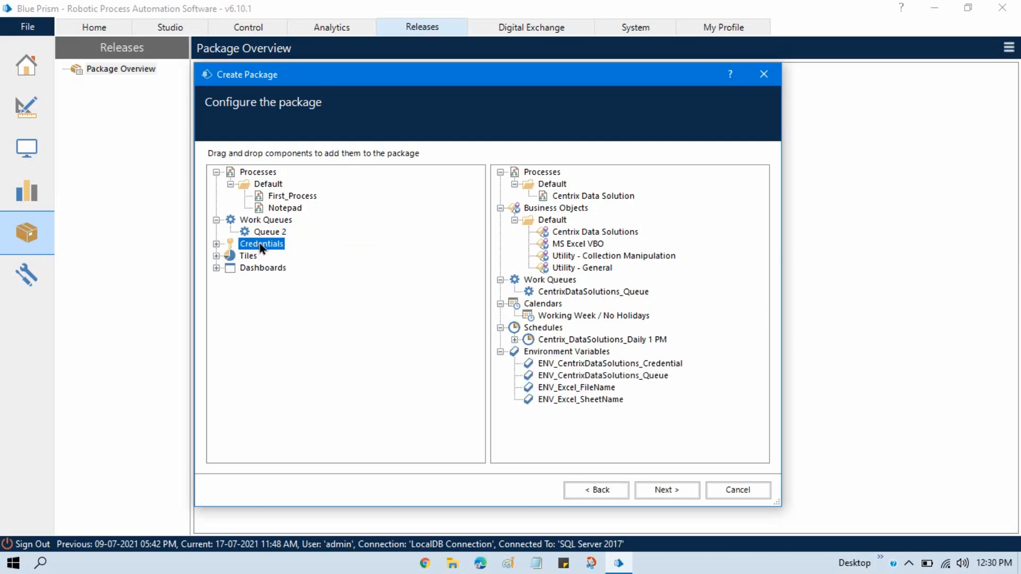
{"action": "left_click", "coordinate": [217, 244]}
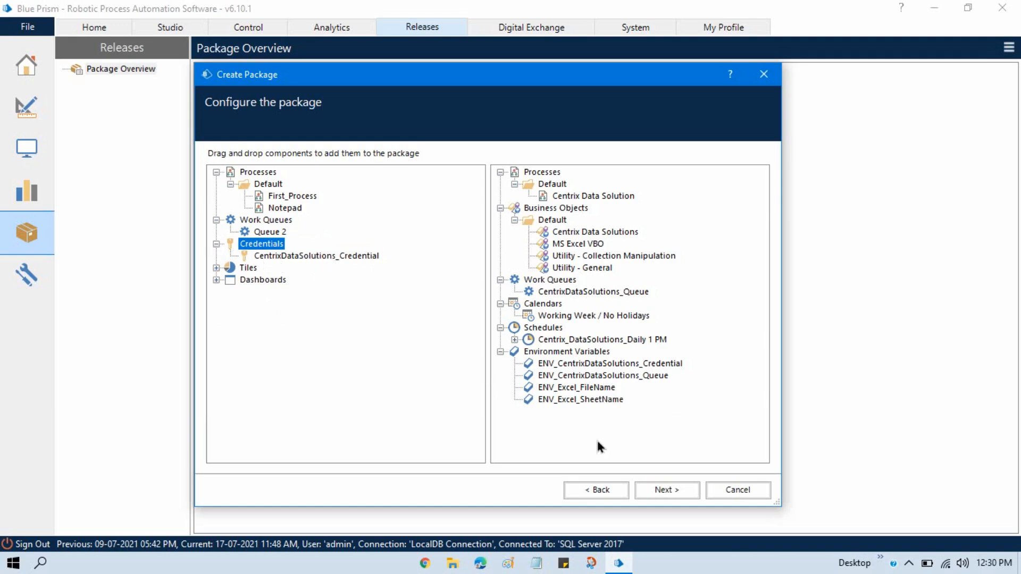
{"action": "left_click_drag", "start_coordinate": [274, 247], "coordinate": [555, 427]}
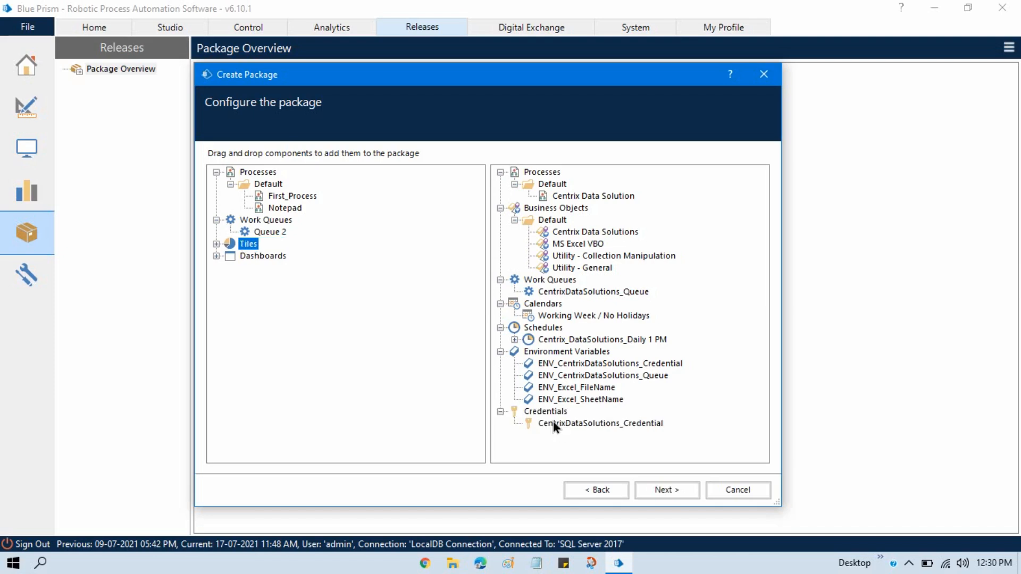
- Look through the tiles and dashboards available for the package
{"action": "left_click", "coordinate": [216, 244]}
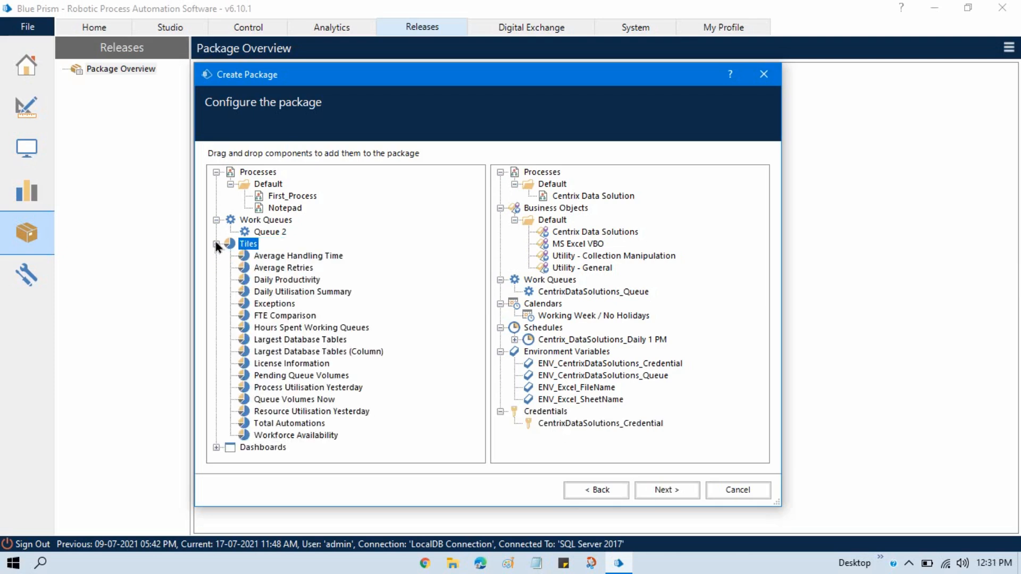
{"action": "left_click", "coordinate": [216, 244]}
{"action": "left_click", "coordinate": [216, 255]}
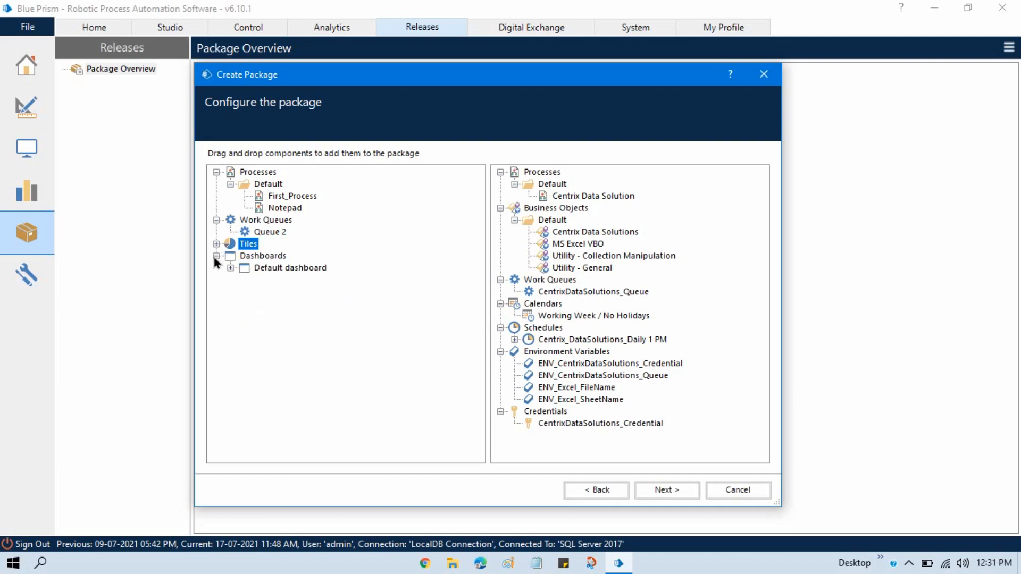
{"action": "left_click", "coordinate": [215, 256]}
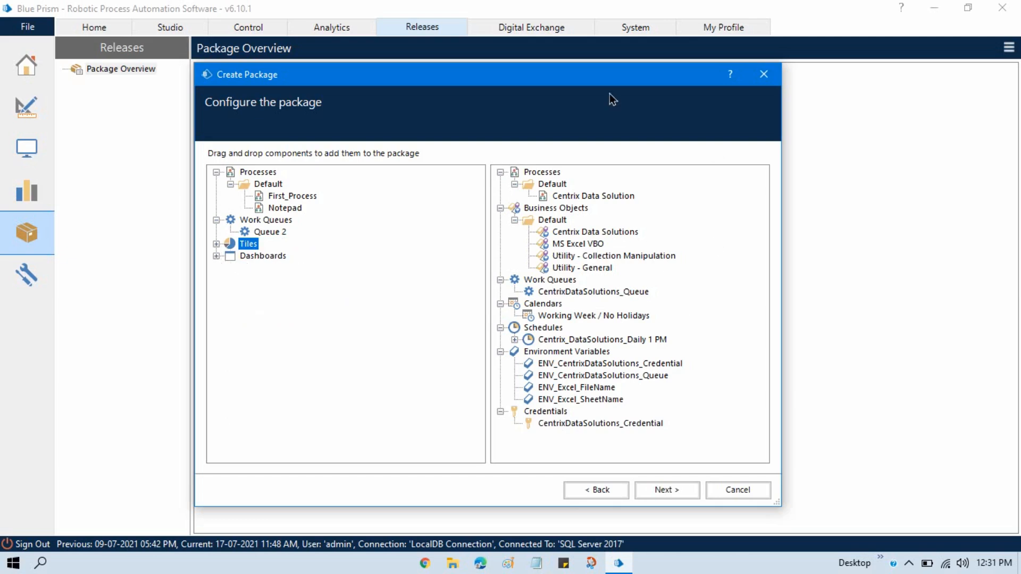
{"action": "left_click_drag", "start_coordinate": [593, 74], "coordinate": [597, 67]}
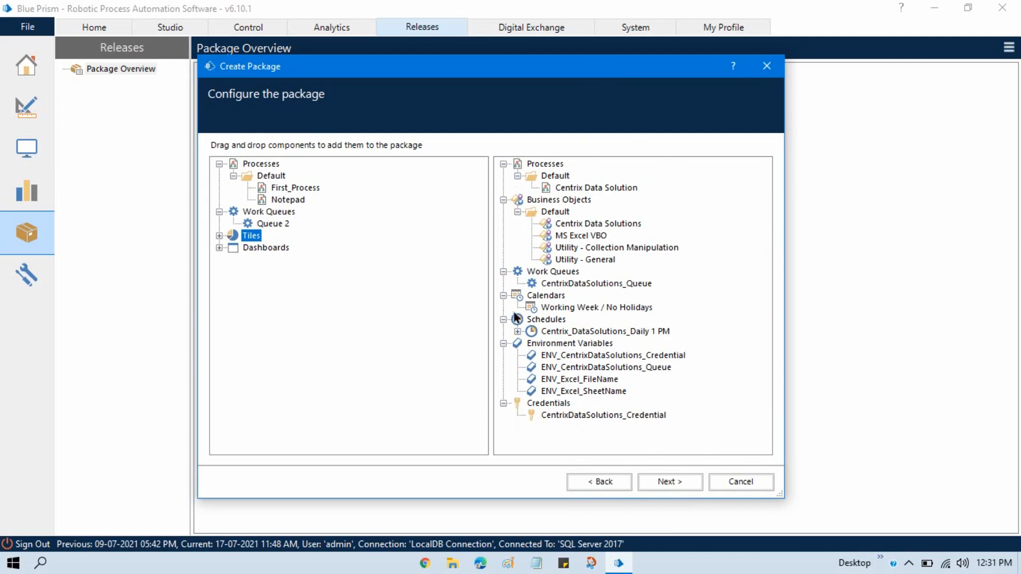
- Create the package with the chosen components, finish the wizard and select the package in the overview list
{"action": "left_click", "coordinate": [685, 481]}
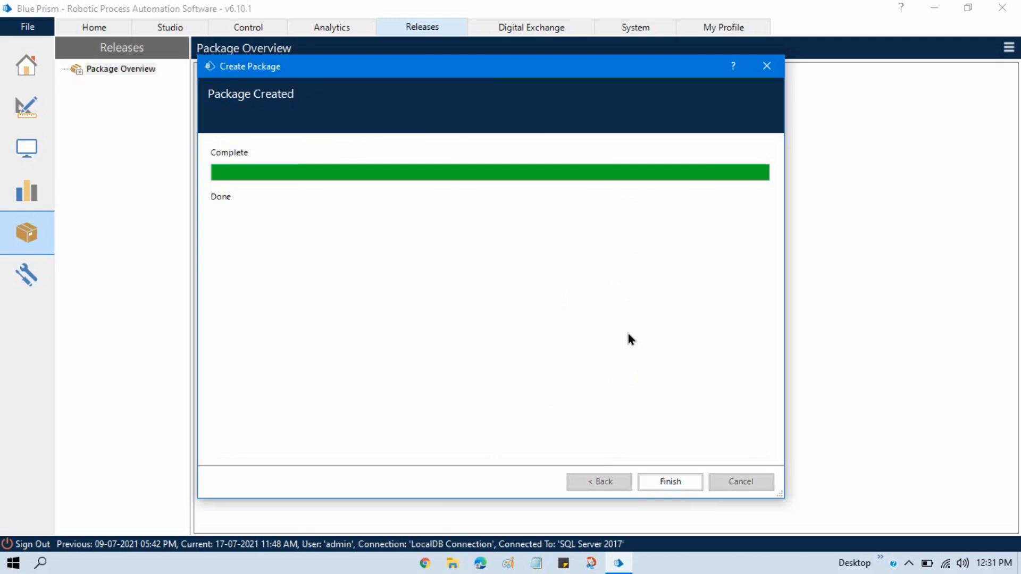
{"action": "left_click", "coordinate": [671, 481]}
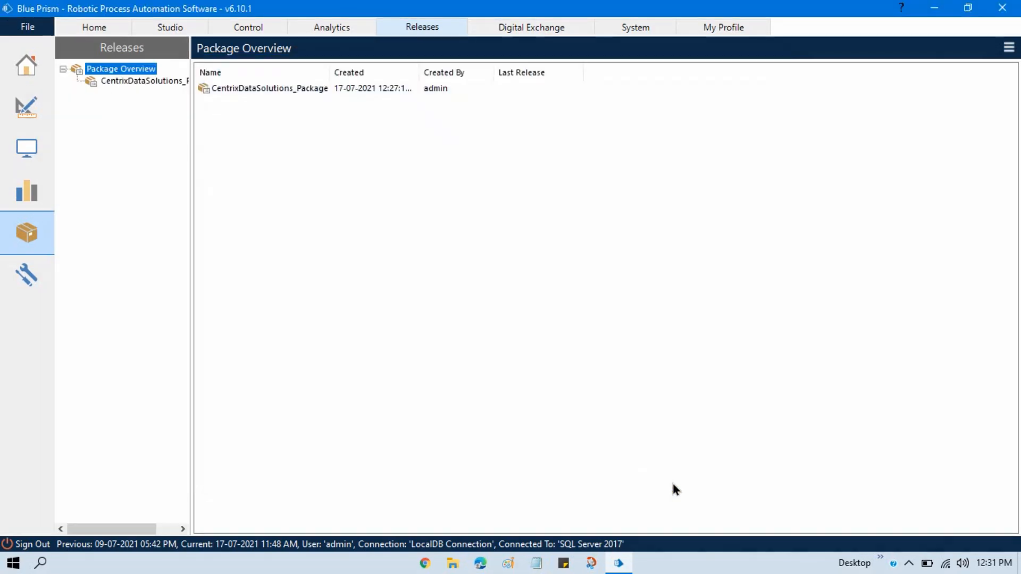
{"action": "left_click", "coordinate": [265, 91]}
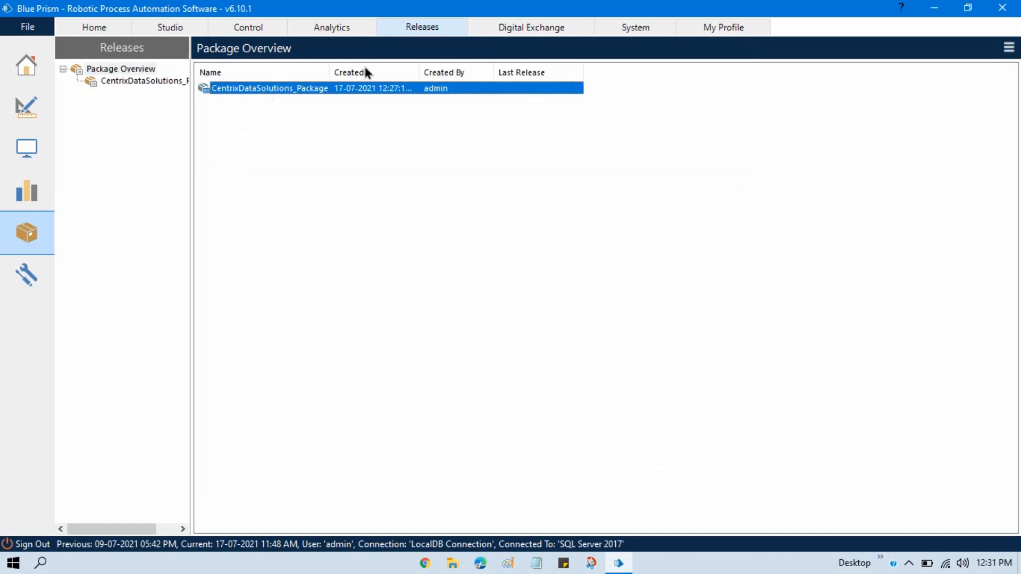
- Widen the Name and Created columns of the package overview and open CentrixDataSolutions_Package
{"action": "left_click_drag", "start_coordinate": [330, 68], "coordinate": [355, 70]}
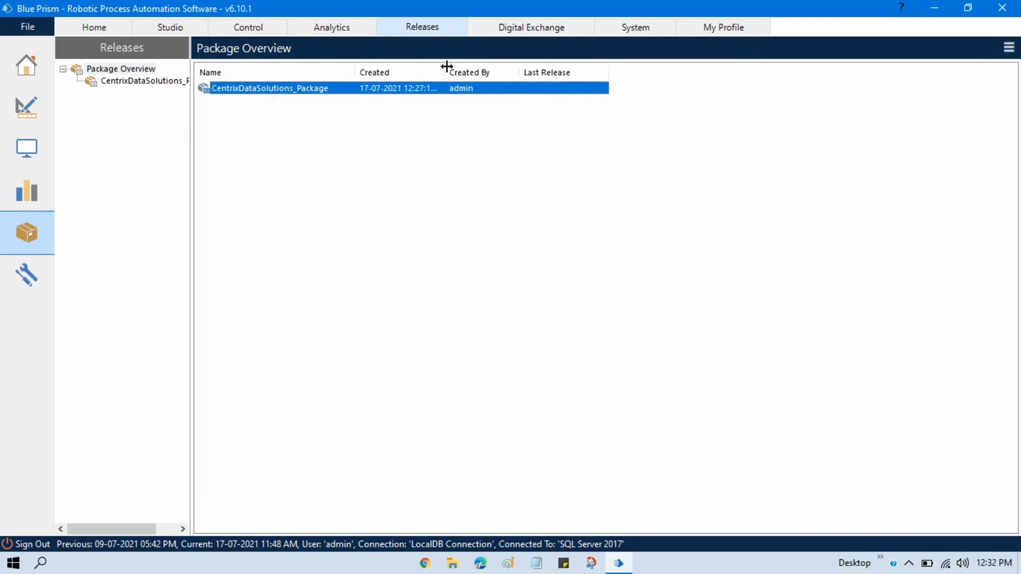
{"action": "left_click_drag", "start_coordinate": [445, 68], "coordinate": [472, 69]}
{"action": "left_click", "coordinate": [129, 81]}
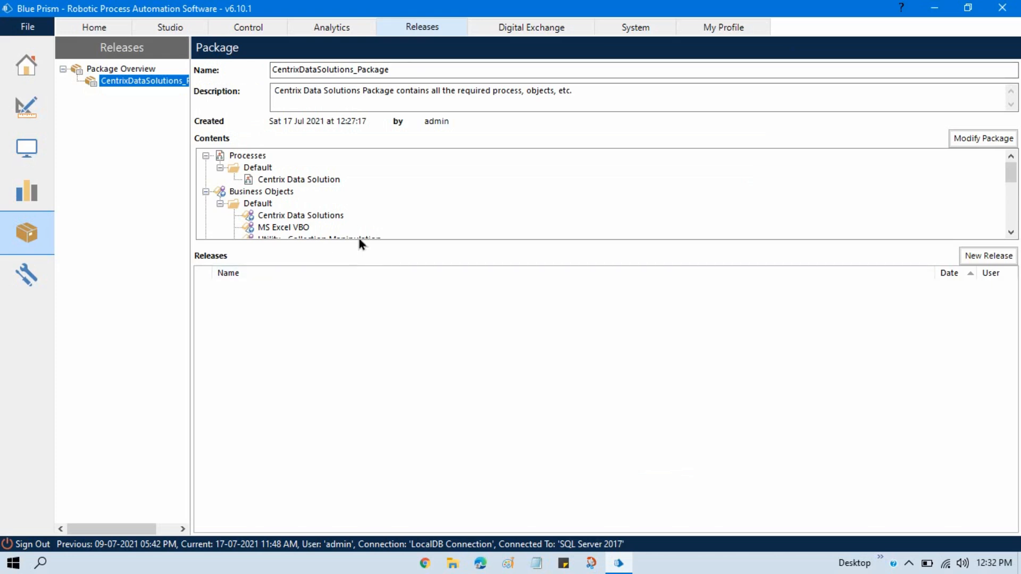
- Review the package's contents by resizing the Contents area and collapsing every component group from Processes to Credentials
{"action": "left_click_drag", "start_coordinate": [360, 244], "coordinate": [364, 292]}
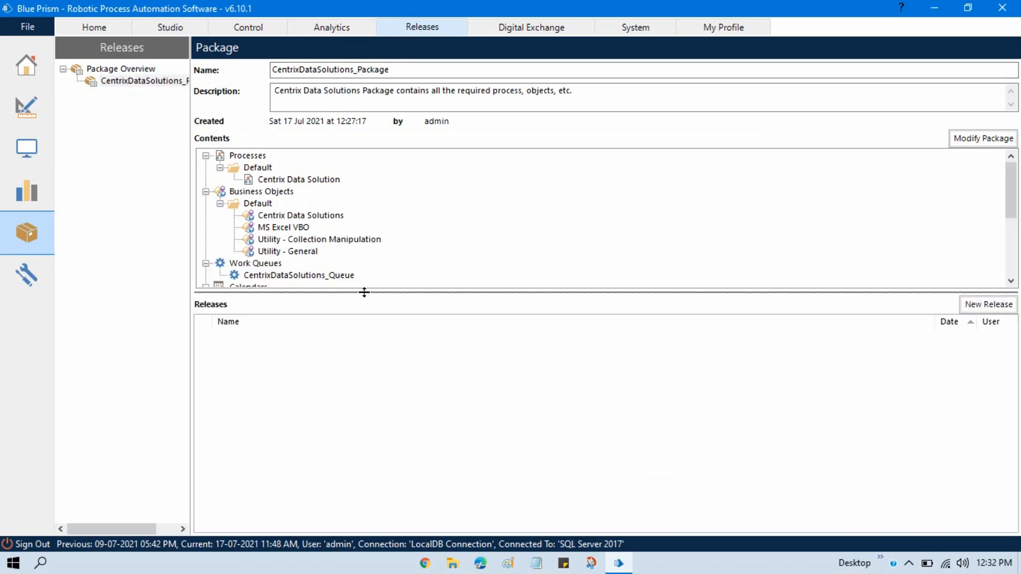
{"action": "left_click", "coordinate": [206, 155]}
{"action": "left_click", "coordinate": [206, 168]}
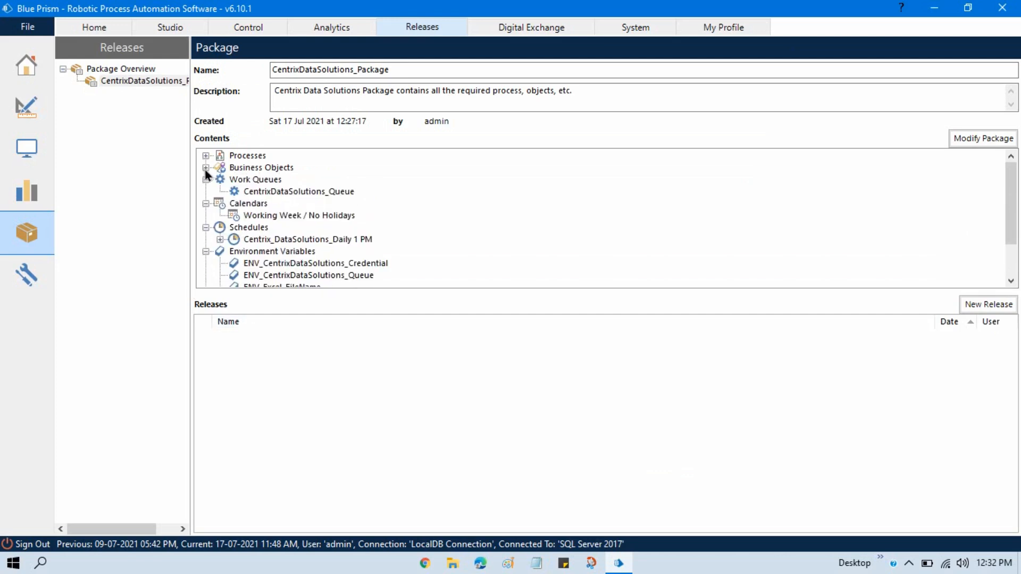
{"action": "left_click", "coordinate": [207, 179]}
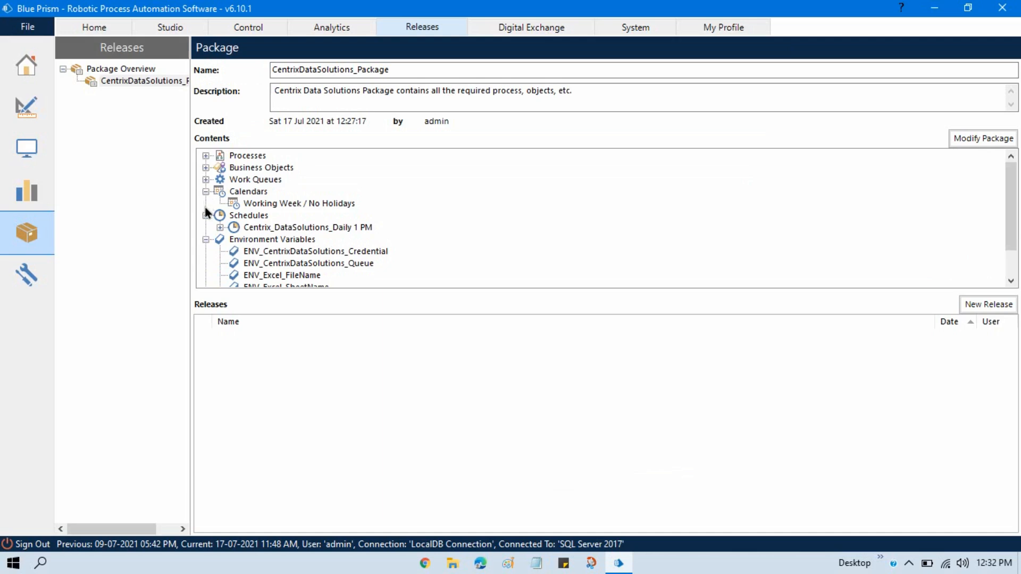
{"action": "left_click", "coordinate": [206, 192]}
{"action": "left_click", "coordinate": [206, 204]}
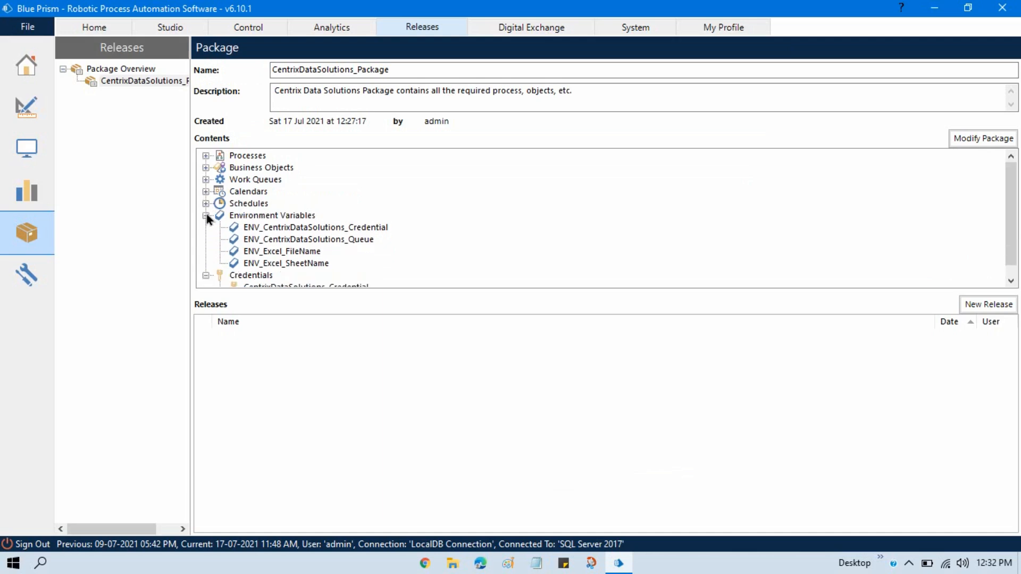
{"action": "left_click", "coordinate": [206, 215]}
{"action": "left_click", "coordinate": [206, 227]}
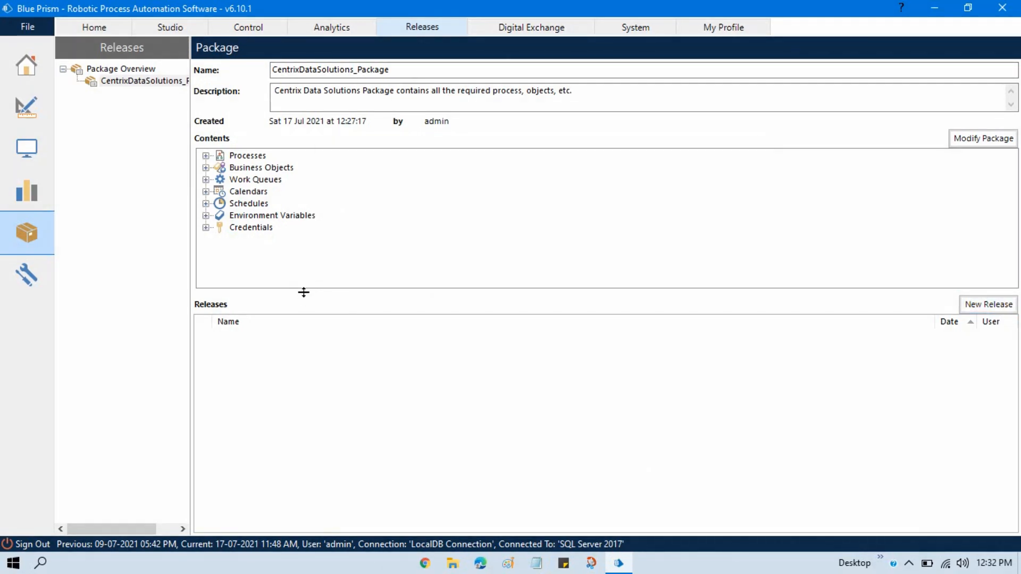
{"action": "left_click_drag", "start_coordinate": [307, 292], "coordinate": [315, 269]}
{"action": "left_click", "coordinate": [248, 261]}
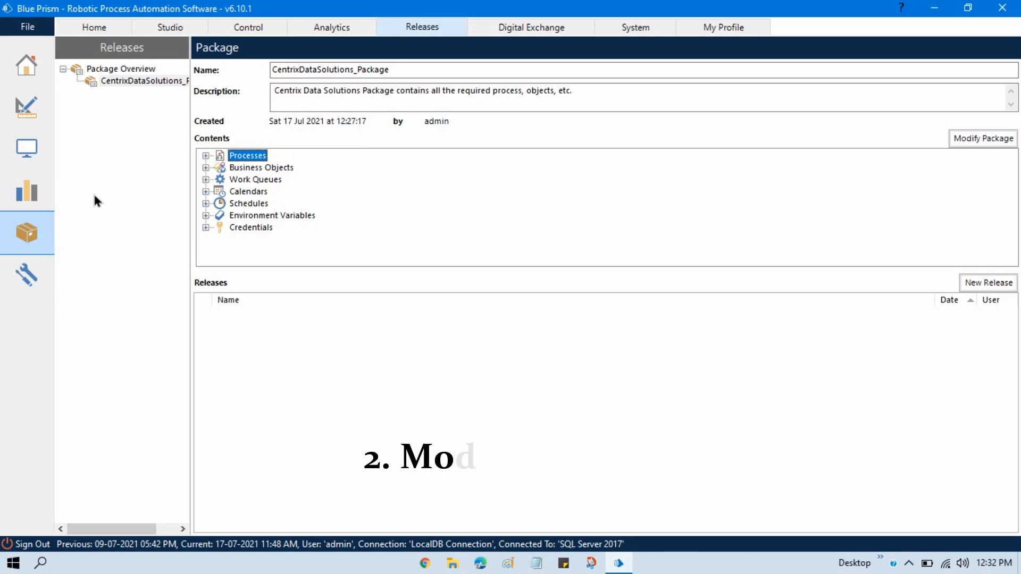
- Look through the package's modification wizard up to the available processes in the component configuration, and close it without saving
{"action": "left_click", "coordinate": [978, 139]}
{"action": "left_click", "coordinate": [691, 478]}
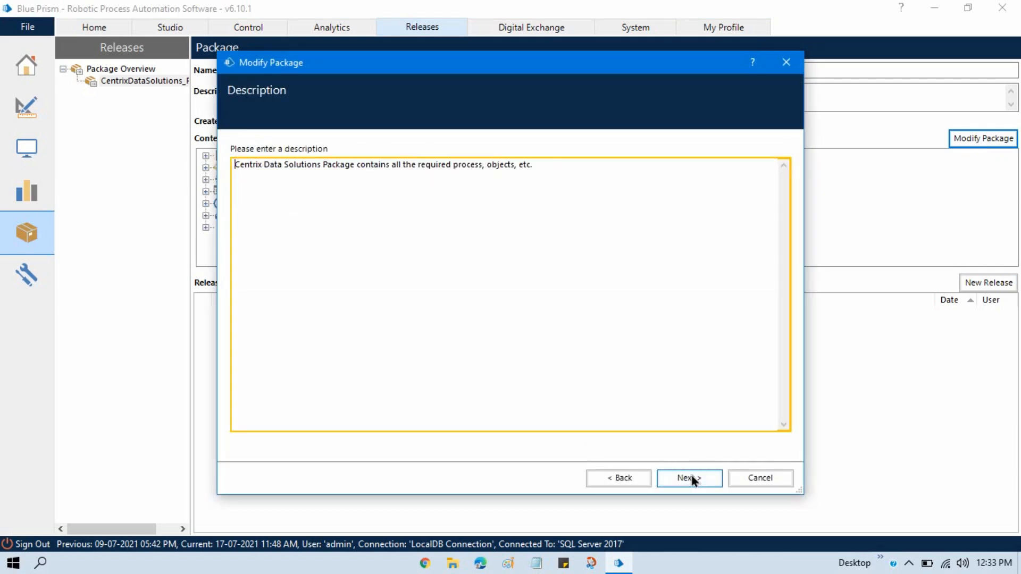
{"action": "left_click", "coordinate": [691, 478]}
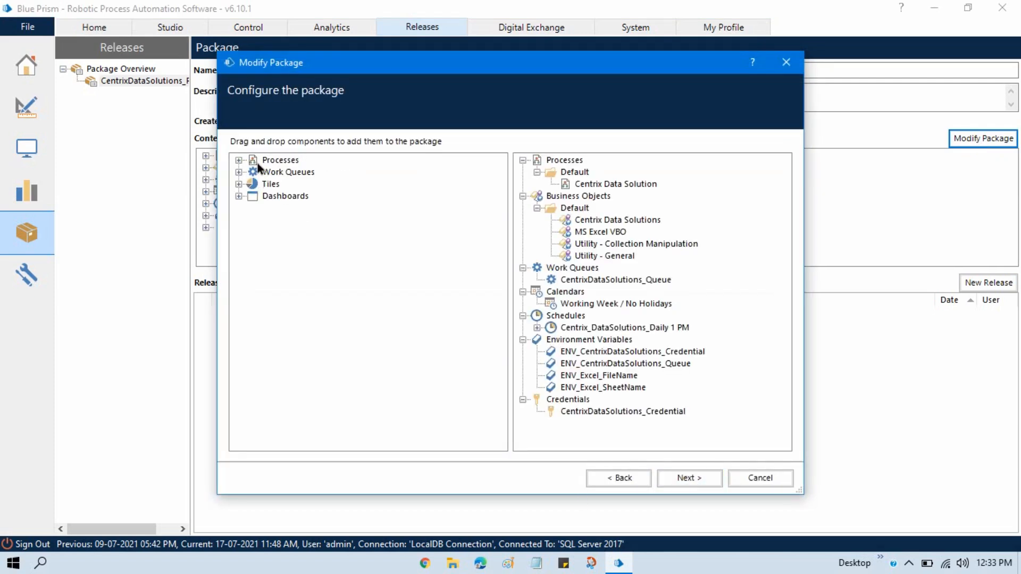
{"action": "left_click", "coordinate": [240, 160]}
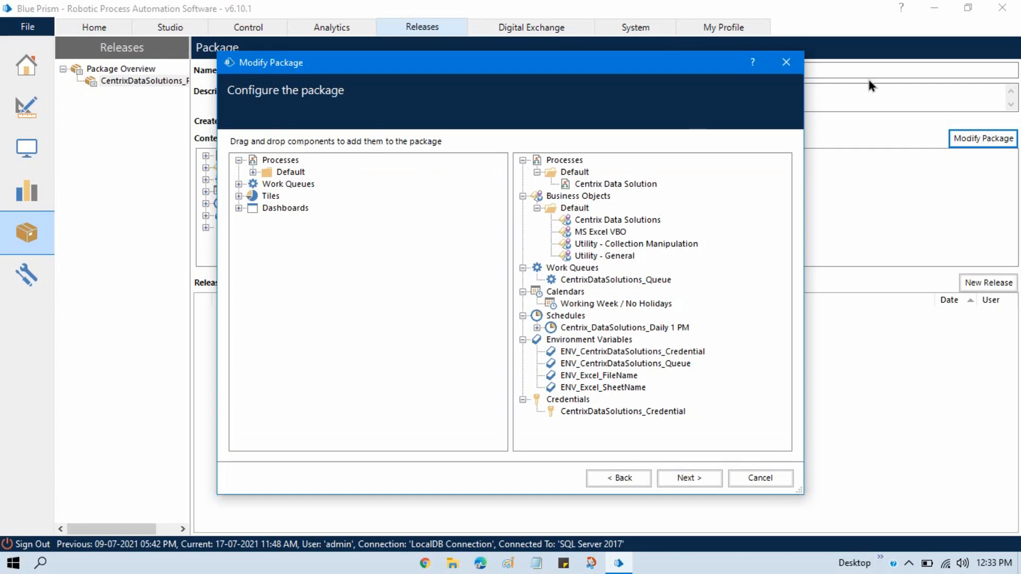
{"action": "left_click", "coordinate": [786, 62]}
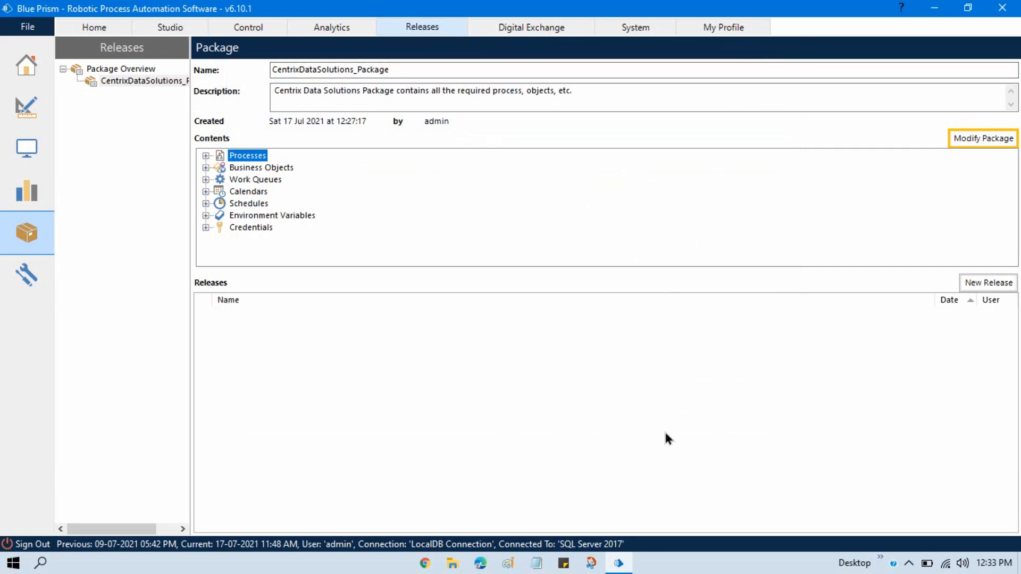
{"action": "left_click_drag", "start_coordinate": [399, 71], "coordinate": [254, 71]}
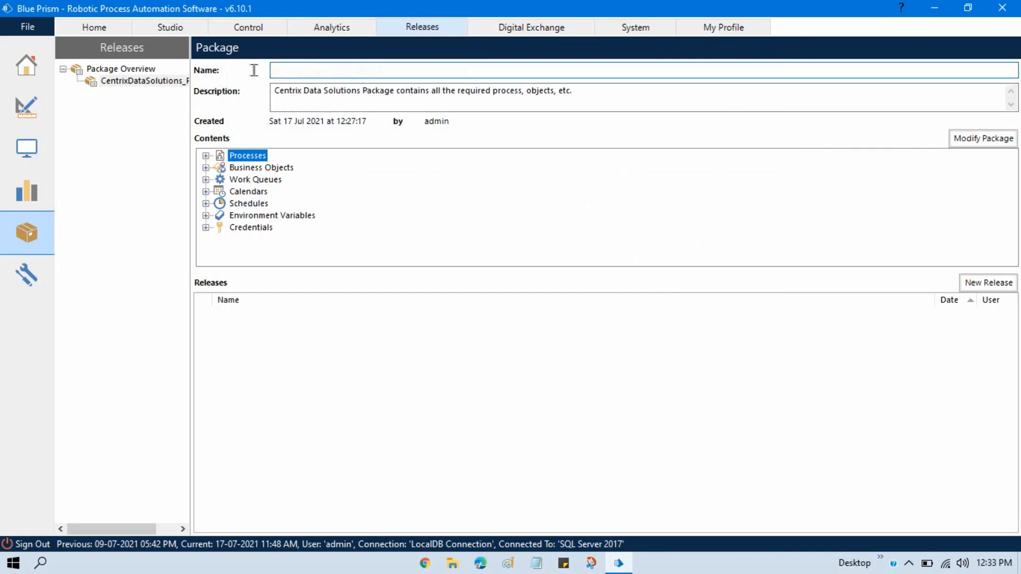
{"action": "left_click_drag", "start_coordinate": [582, 91], "coordinate": [209, 93]}
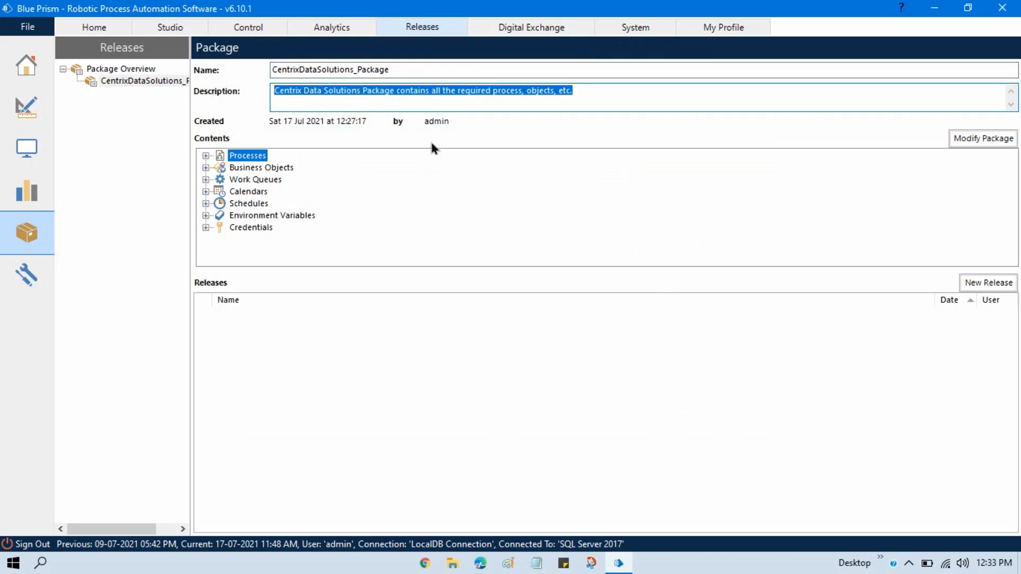
{"action": "left_click", "coordinate": [400, 408]}
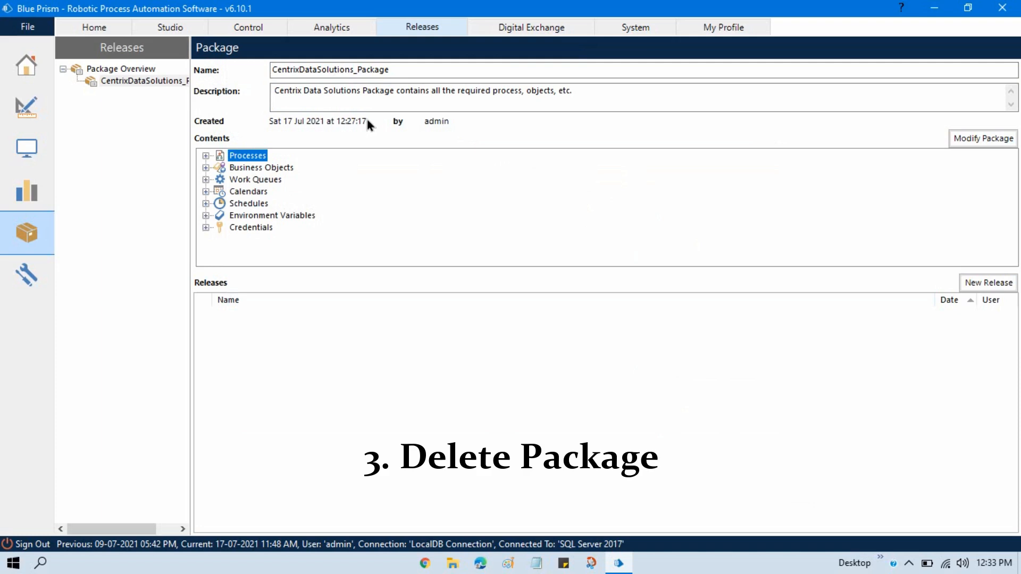
{"action": "right_click", "coordinate": [140, 79]}
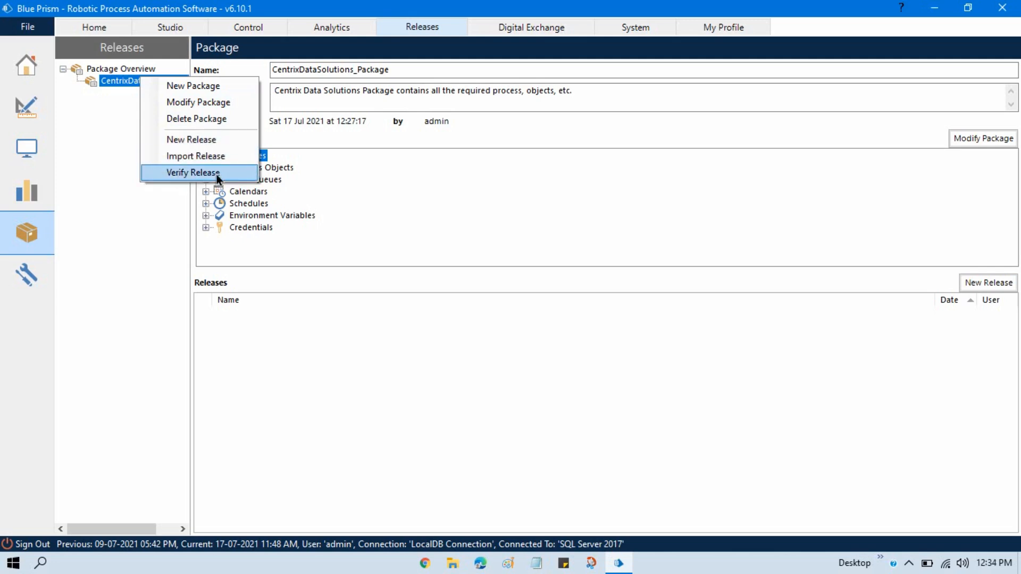
{"action": "left_click", "coordinate": [369, 405]}
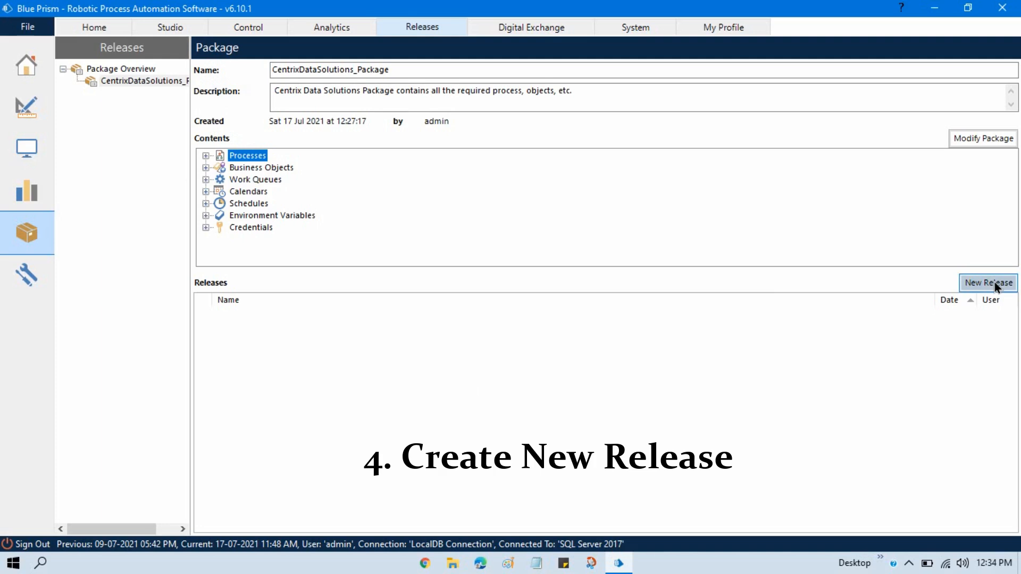
- Start a new release of the package named CentrixDataSolutions_Release with the release notes "Development Completed - Now moving to UAT"
{"action": "right_click", "coordinate": [165, 79]}
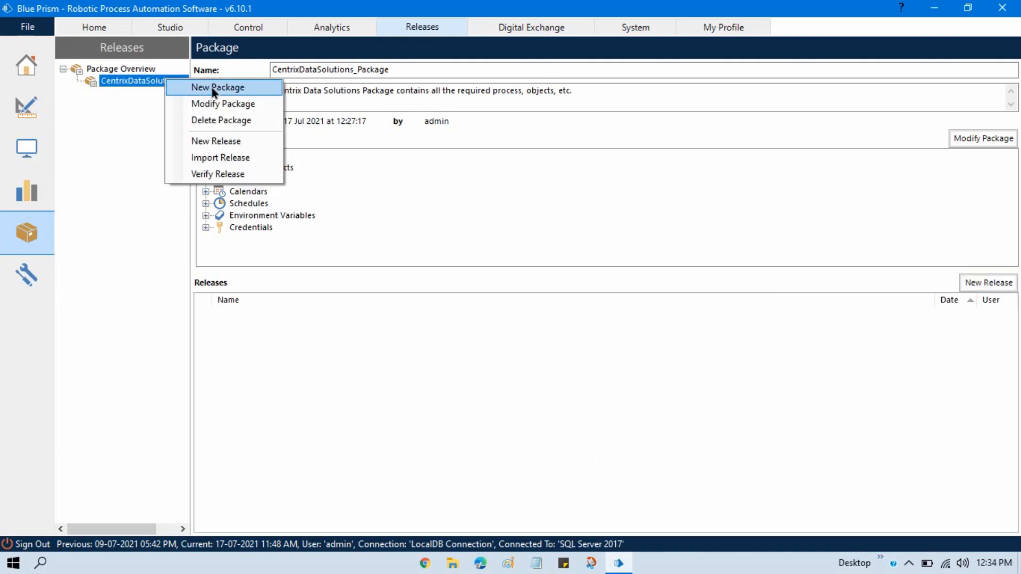
{"action": "left_click", "coordinate": [247, 142]}
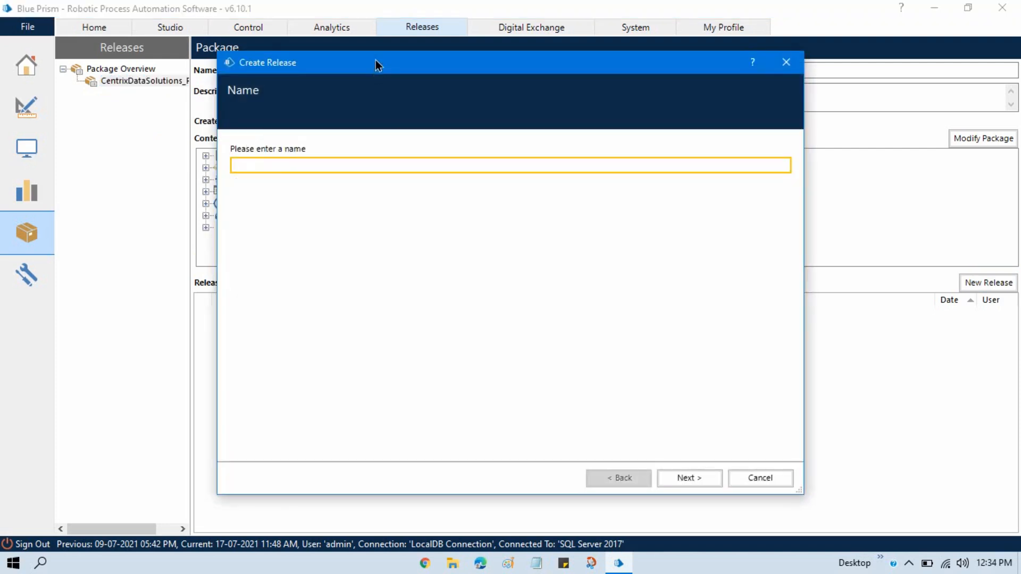
{"action": "left_click_drag", "start_coordinate": [376, 59], "coordinate": [404, 60]}
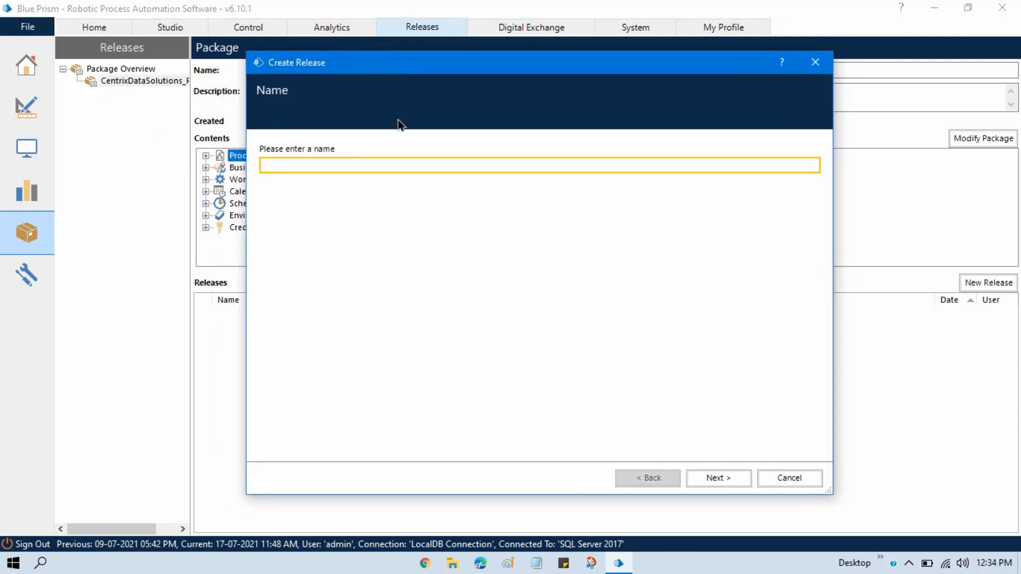
{"action": "type", "text": "CentrixDataSolutions_Release"}
{"action": "left_click", "coordinate": [729, 481]}
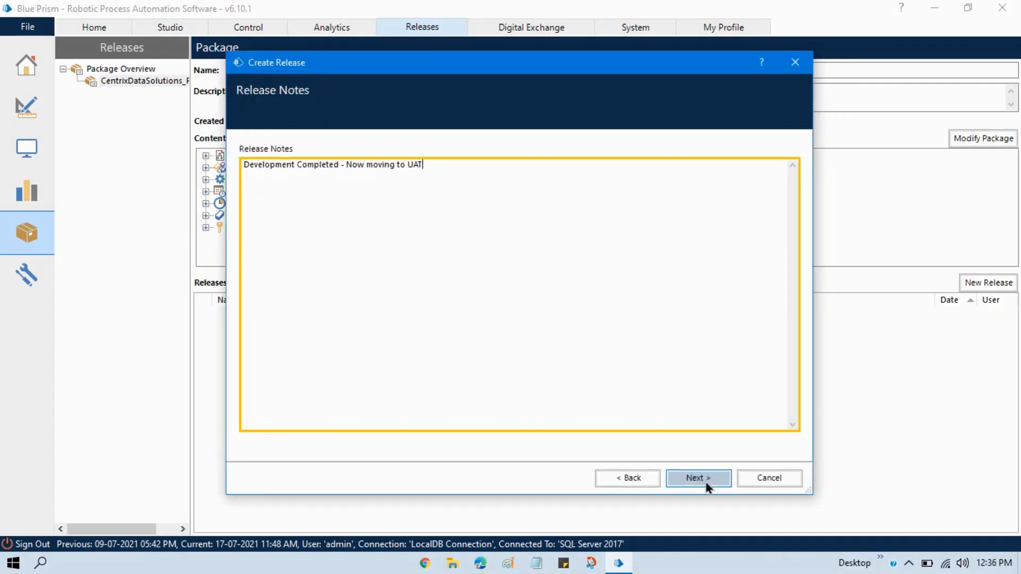
{"action": "left_click", "coordinate": [709, 475]}
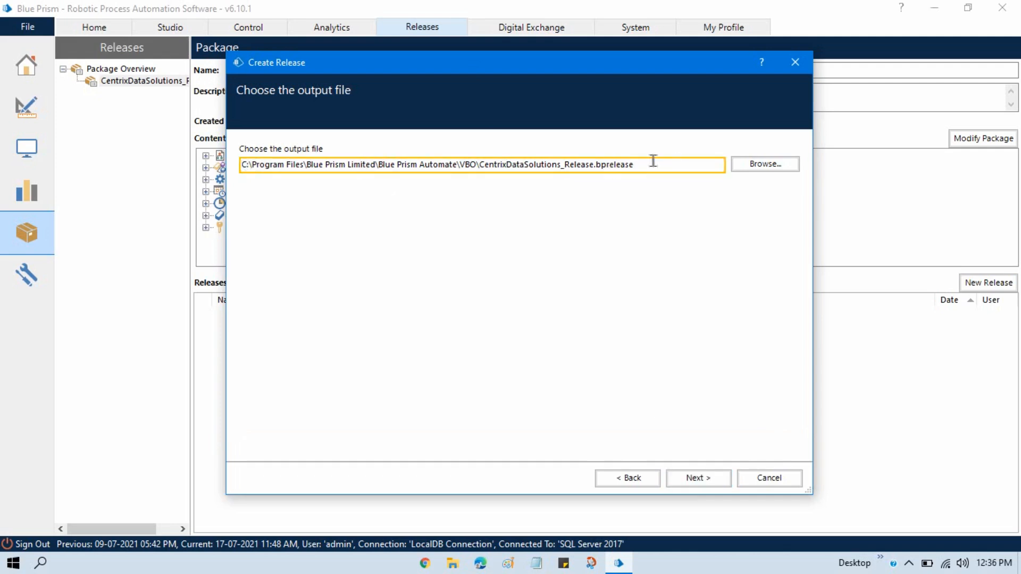
- Set the release's output file to CentrixDataSolutions_Release_17072021.bprelease on the Desktop
{"action": "left_click_drag", "start_coordinate": [652, 164], "coordinate": [242, 165]}
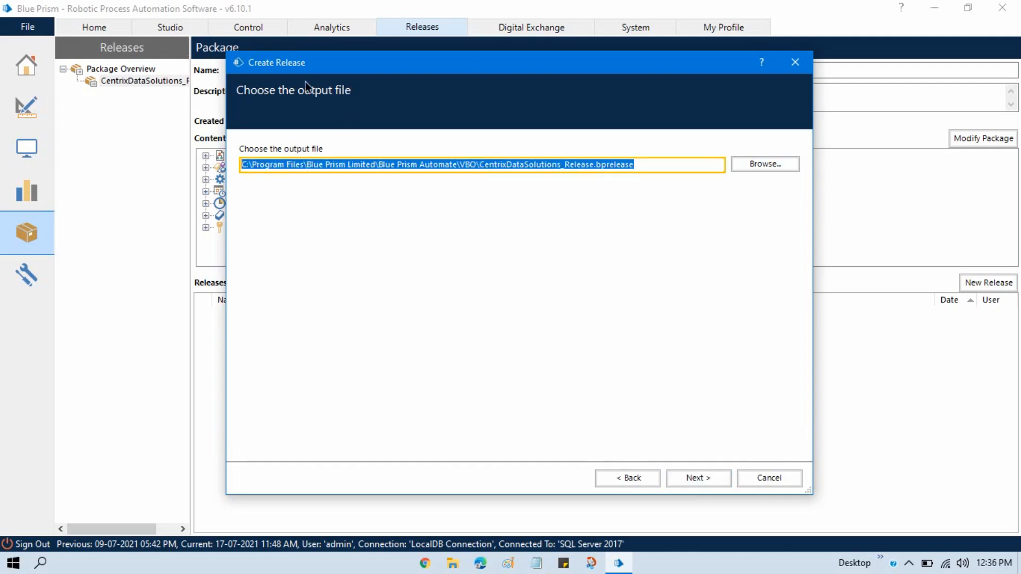
{"action": "left_click", "coordinate": [596, 164]}
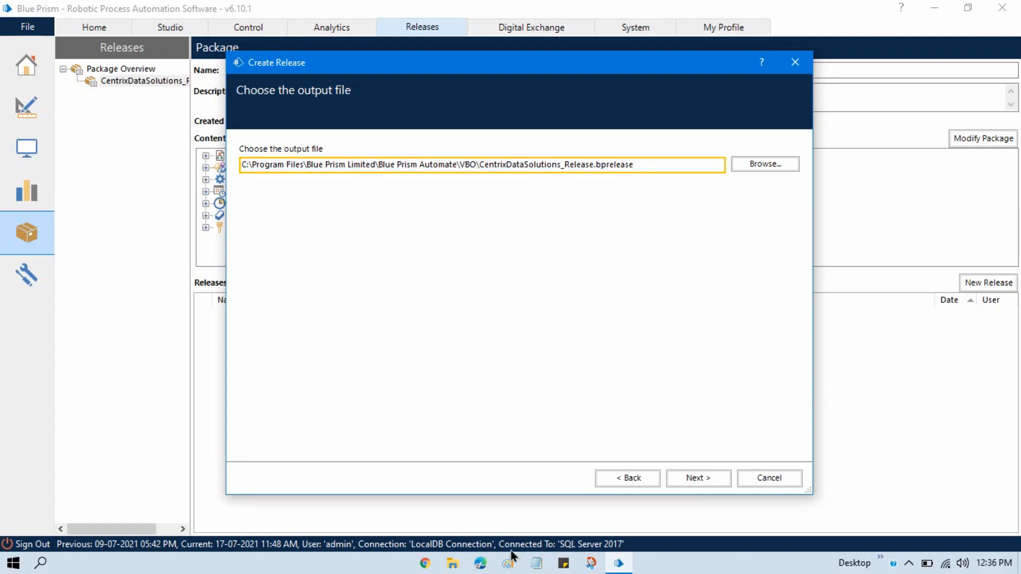
{"action": "left_click", "coordinate": [777, 162]}
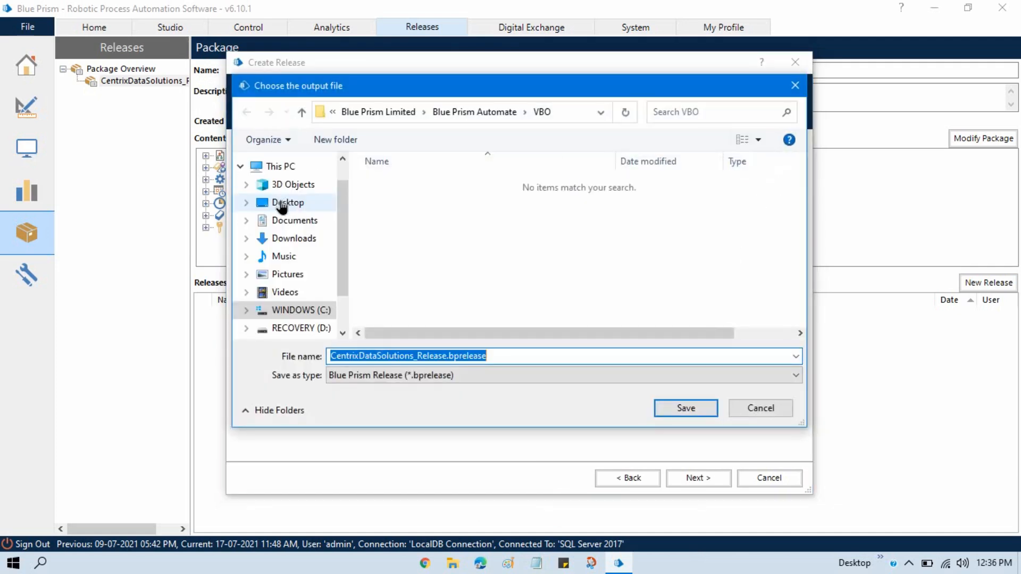
{"action": "left_click", "coordinate": [285, 203]}
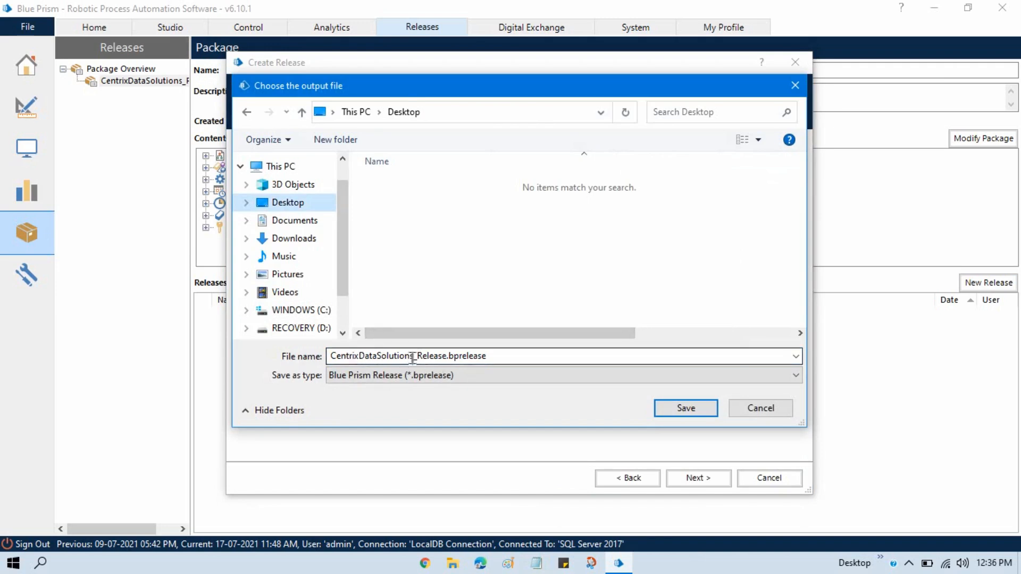
{"action": "left_click", "coordinate": [448, 357]}
{"action": "type", "text": "_"}
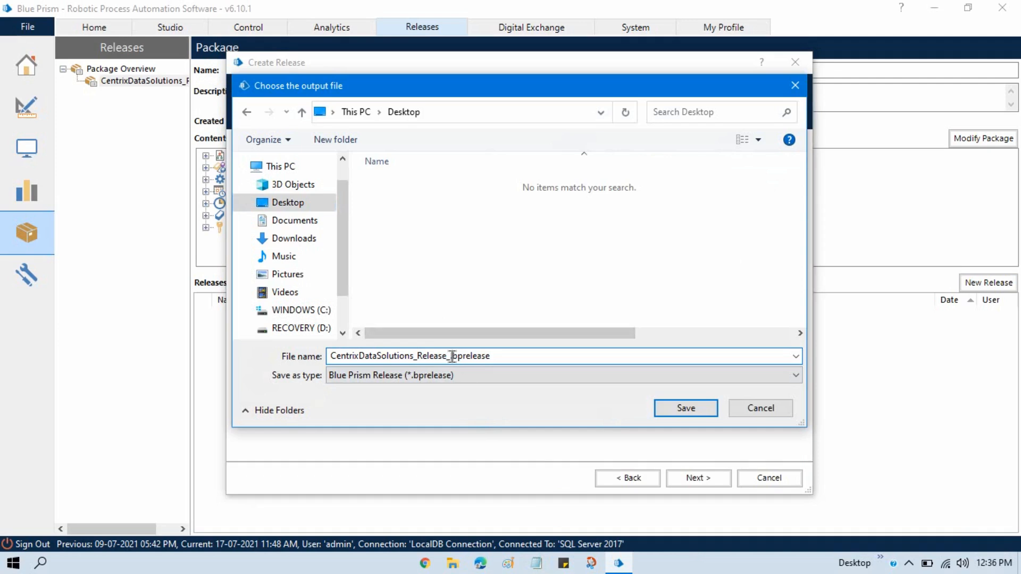
{"action": "type", "text": "17072021"}
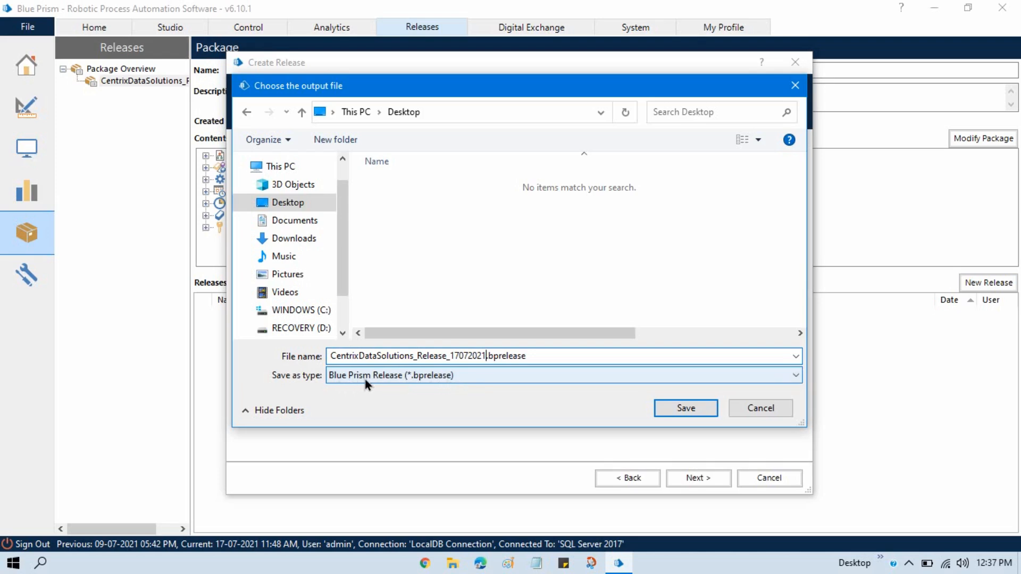
{"action": "left_click", "coordinate": [690, 408]}
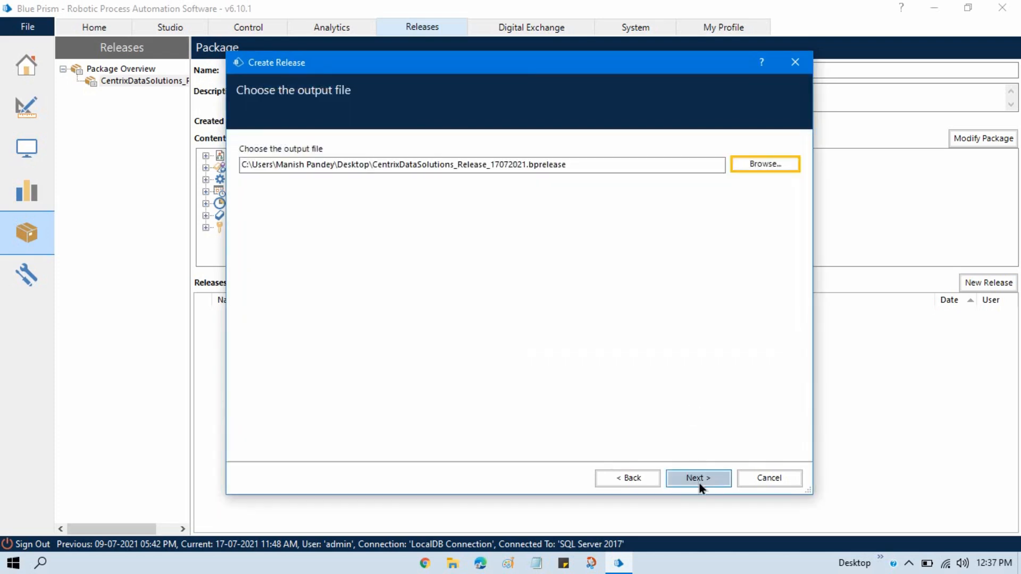
- Export the release, finish the wizard and select CentrixDataSolutions_Release in the package's release list
{"action": "left_click", "coordinate": [700, 484]}
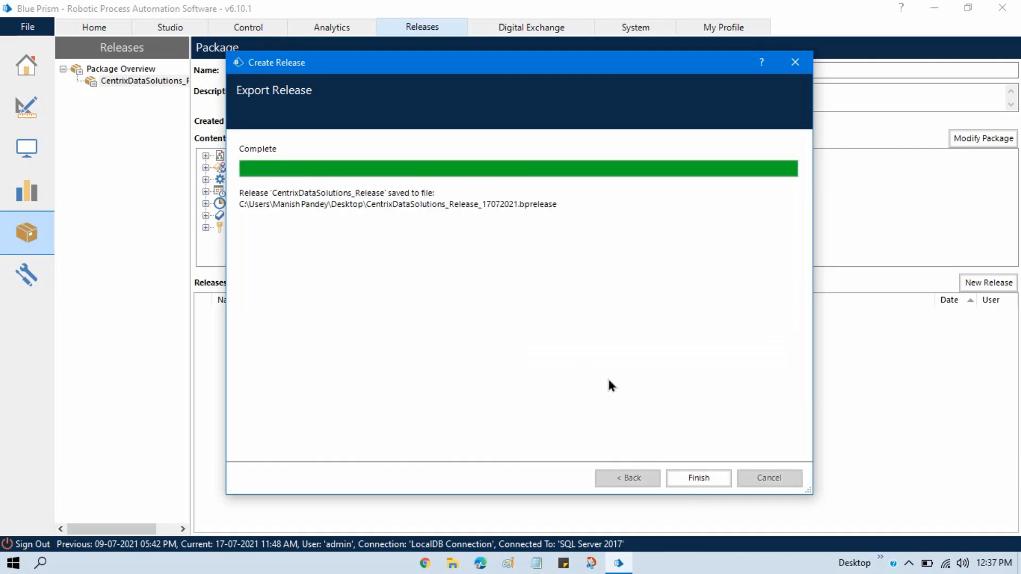
{"action": "left_click", "coordinate": [712, 477]}
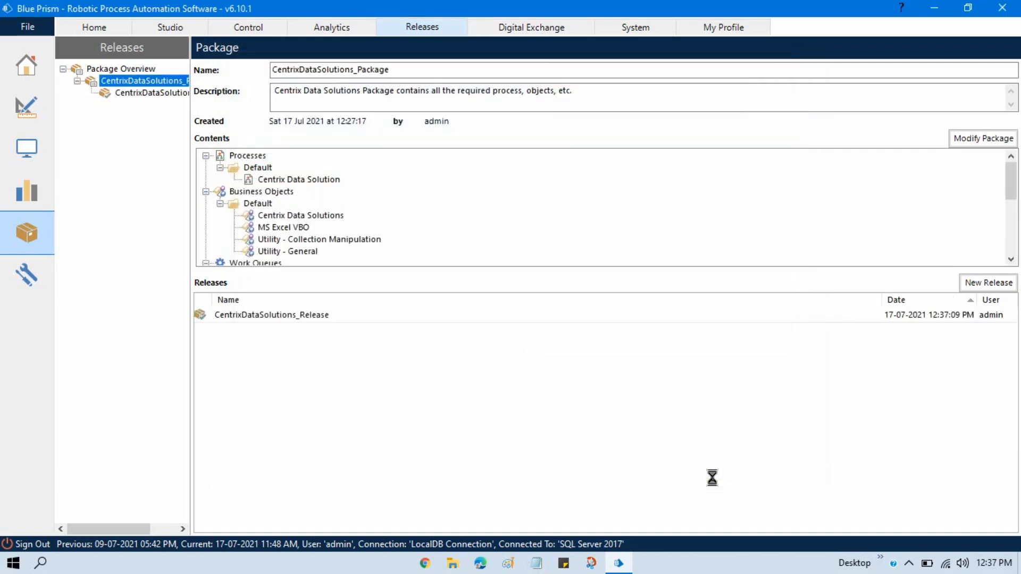
{"action": "left_click", "coordinate": [265, 314]}
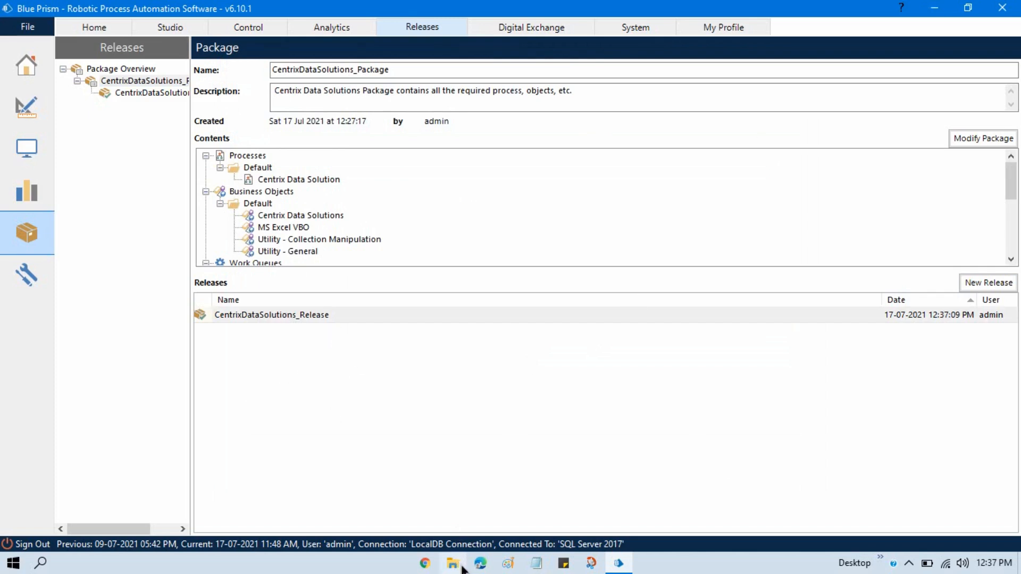
- Switch to the Windows desktop and check the exported CentrixDataSolutions_Release_17072021.bprelease file
{"action": "left_click", "coordinate": [934, 7]}
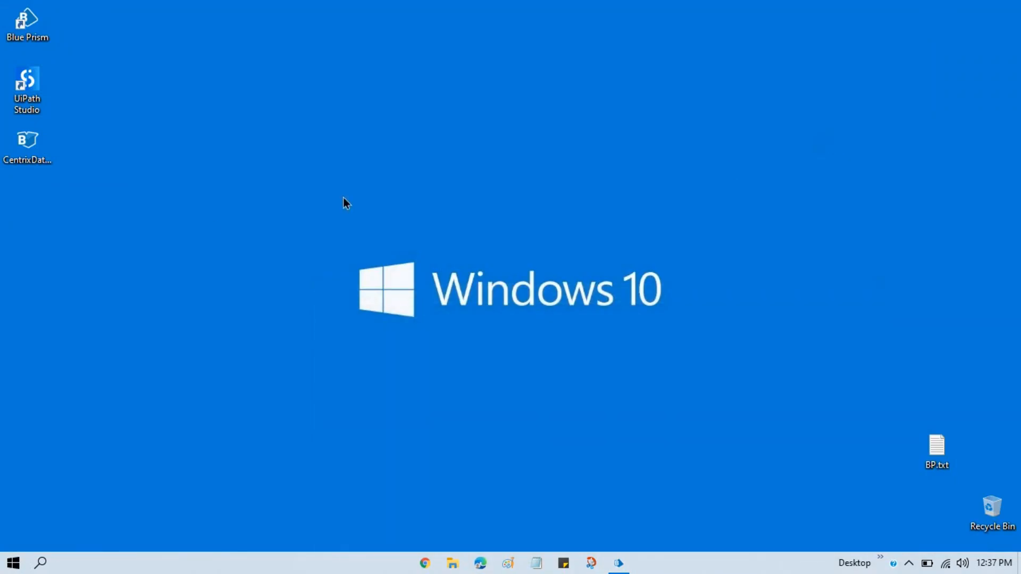
{"action": "left_click", "coordinate": [26, 142]}
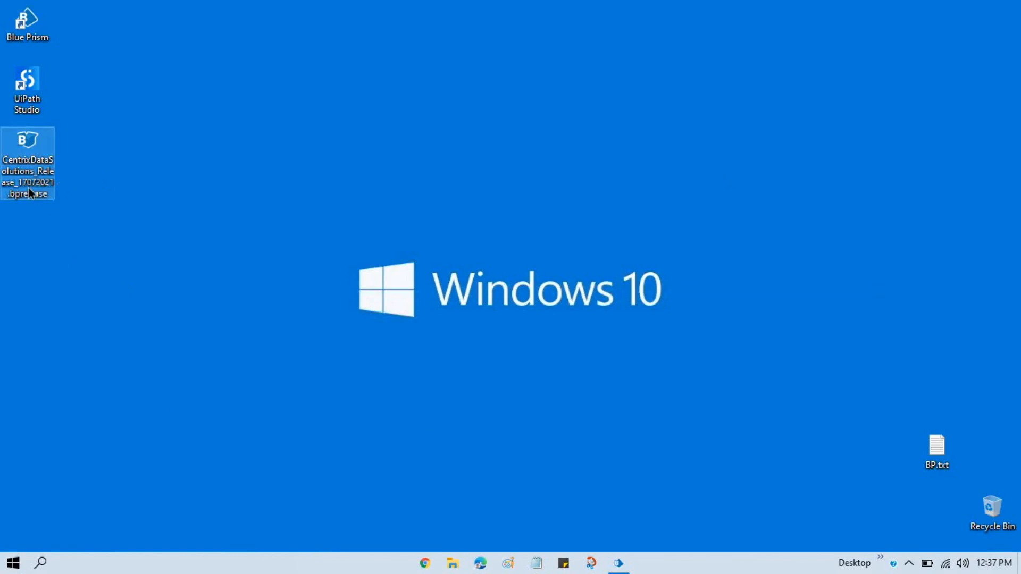
{"action": "left_click", "coordinate": [161, 310]}
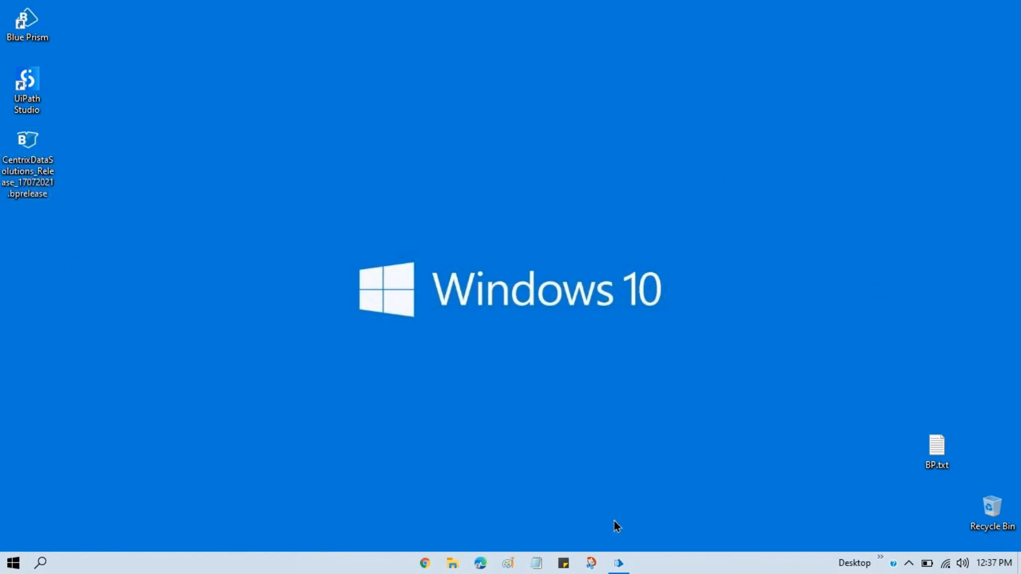
- Switch to Blue Prism and start a new release named CentrixDataSolutions_Release_Date with the notes "Added Sleep Action in Object and increased Wait Time. Moving to UAT."
{"action": "left_click", "coordinate": [619, 563]}
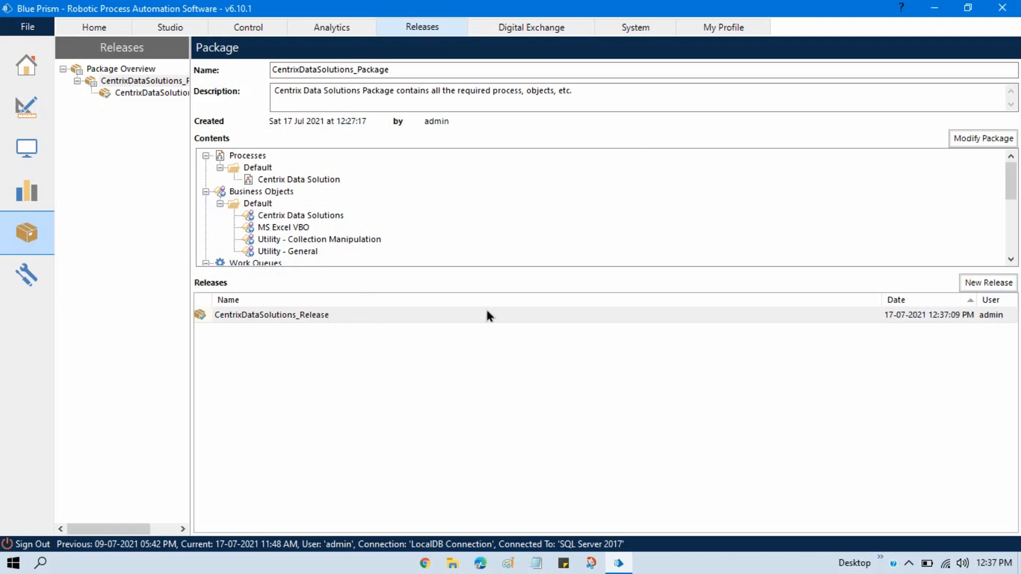
{"action": "left_click", "coordinate": [989, 288]}
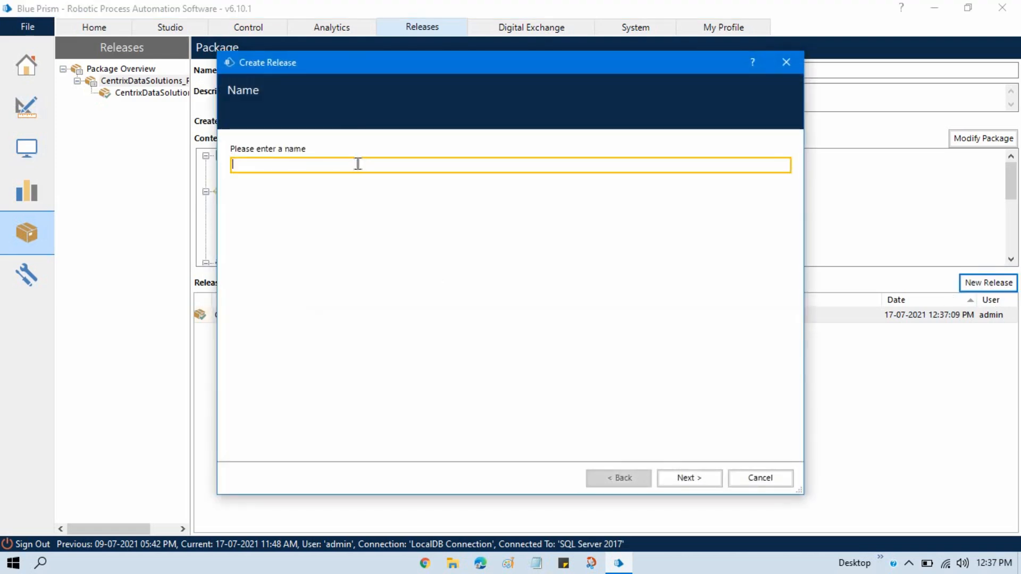
{"action": "type", "text": "CentrixData"}
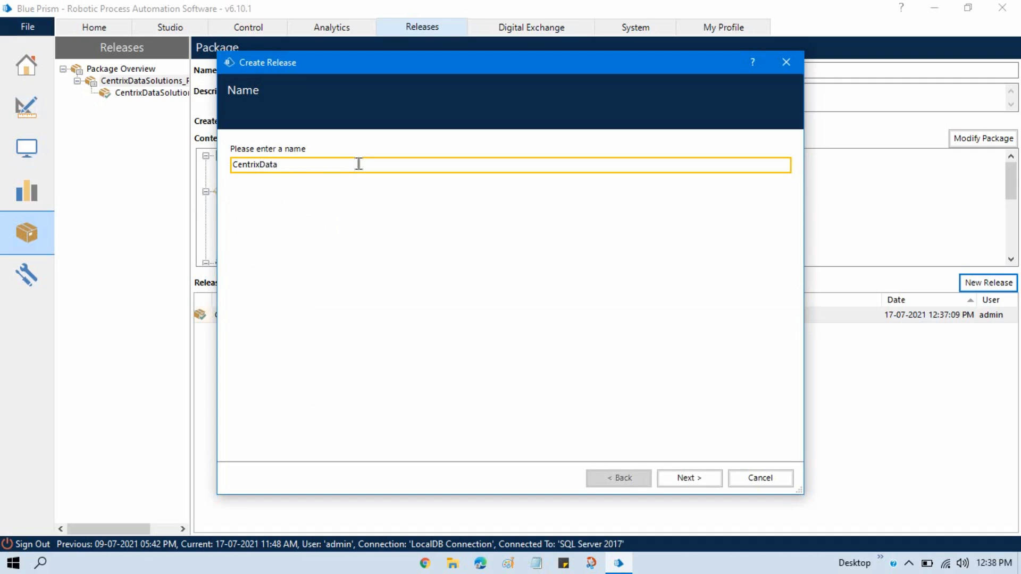
{"action": "type", "text": "Solutions_Release_Date"}
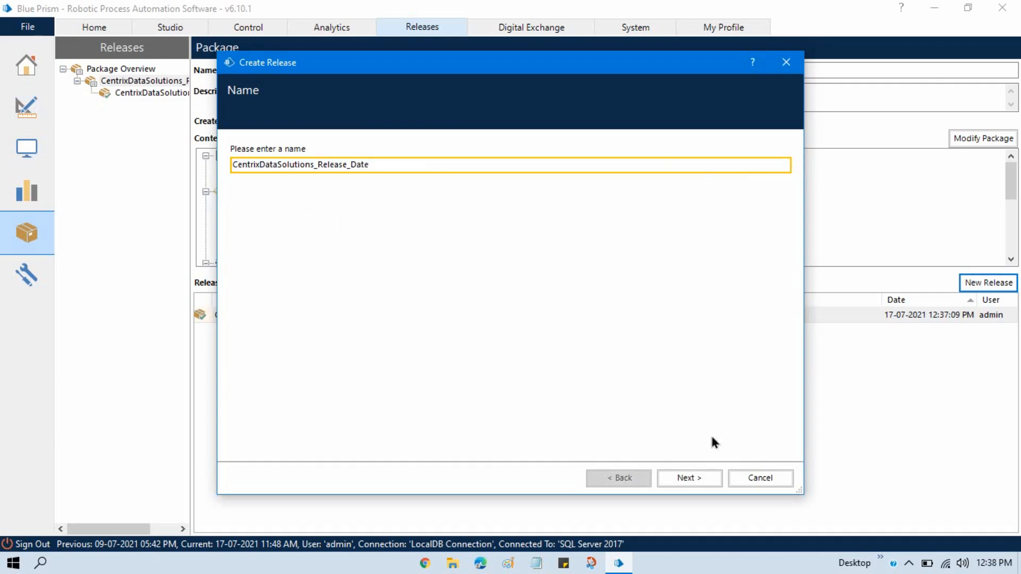
{"action": "left_click", "coordinate": [709, 477]}
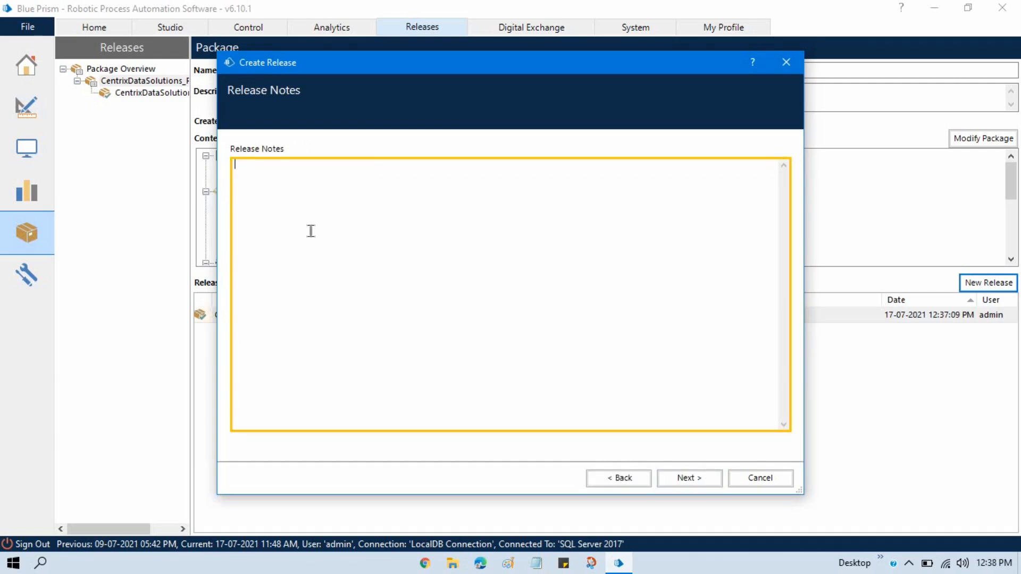
{"action": "type", "text": "Added Sleep Action in Object and increased Wait Time. Moving to UAT."}
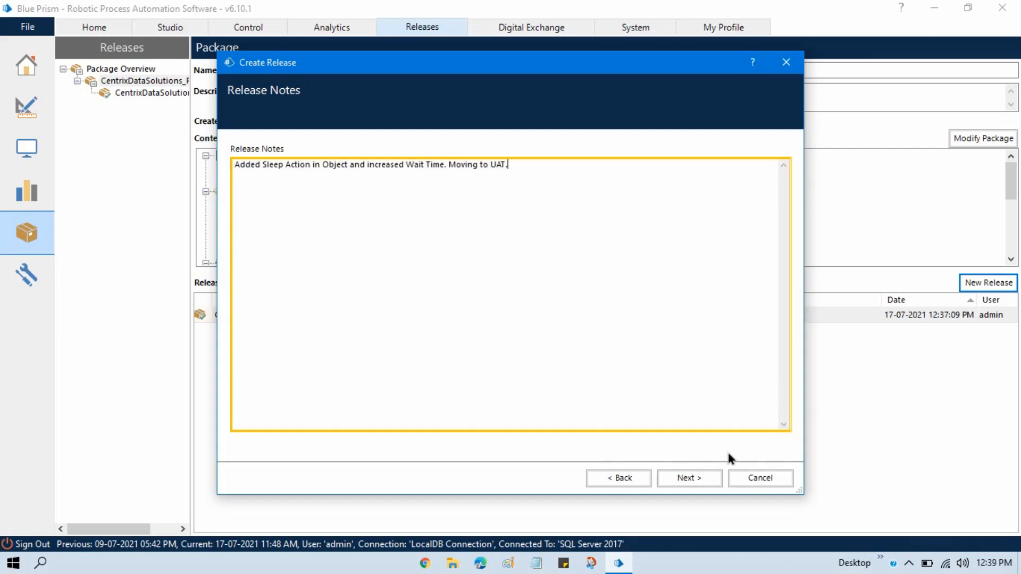
- Export the release to CentrixDataSolutions_Release_Date.bprelease on the Desktop and finish the wizard
{"action": "left_click", "coordinate": [684, 484]}
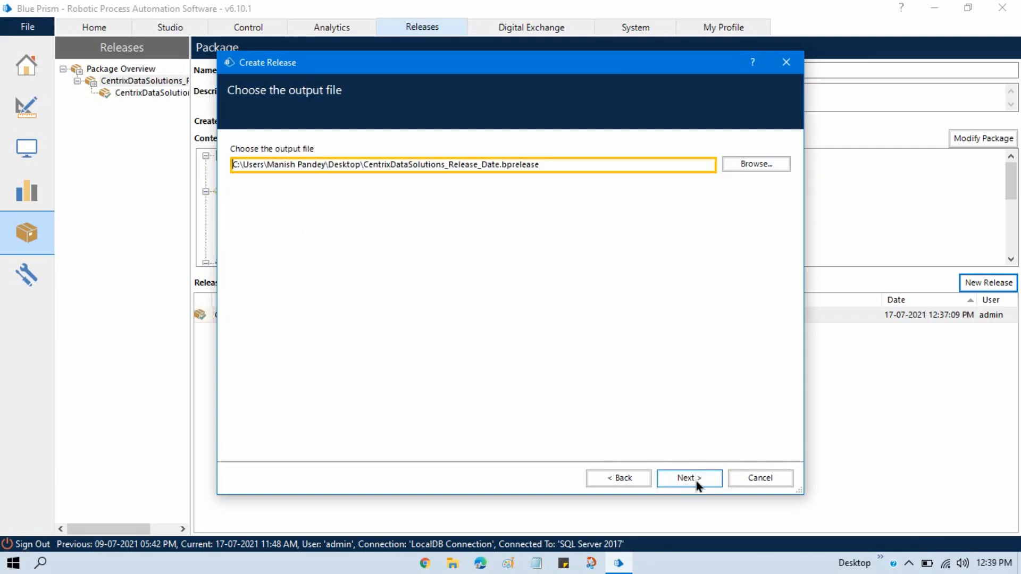
{"action": "left_click", "coordinate": [697, 481]}
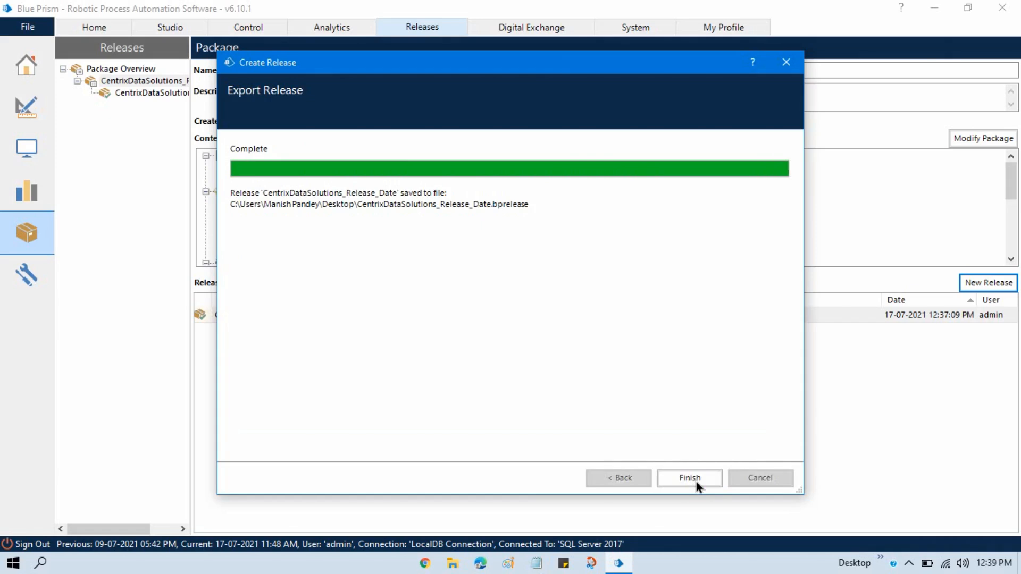
{"action": "left_click", "coordinate": [697, 481]}
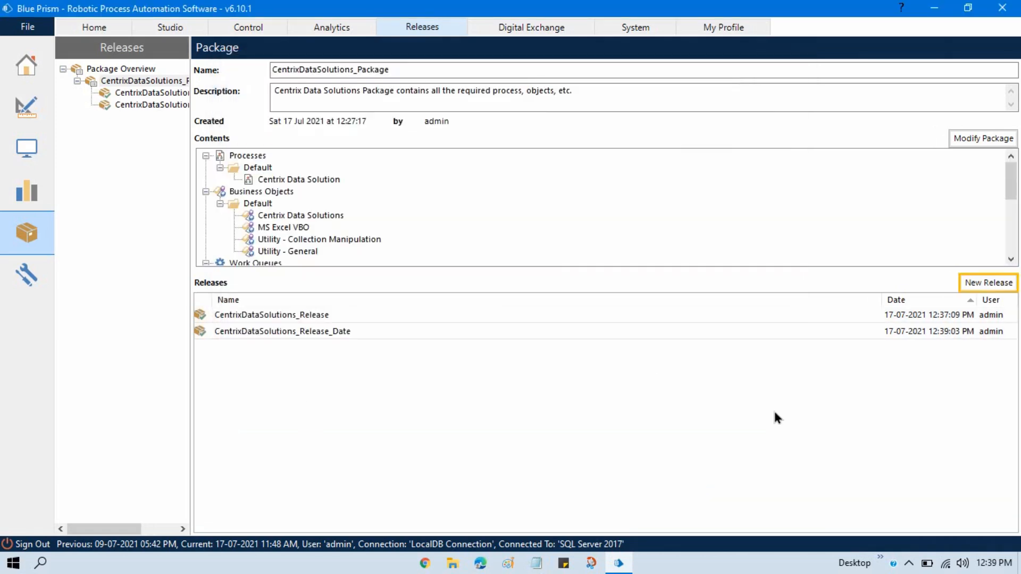
- Compare the descriptions and contents of the CentrixDataSolutions_Release and CentrixDataSolutions_Release_Date releases under the package
{"action": "left_click", "coordinate": [305, 315]}
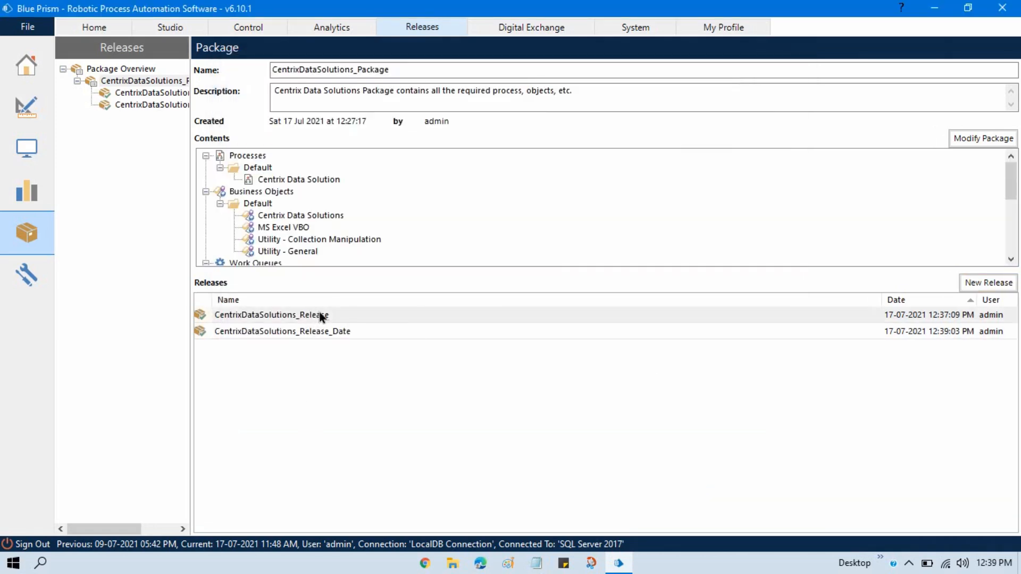
{"action": "left_click", "coordinate": [347, 334]}
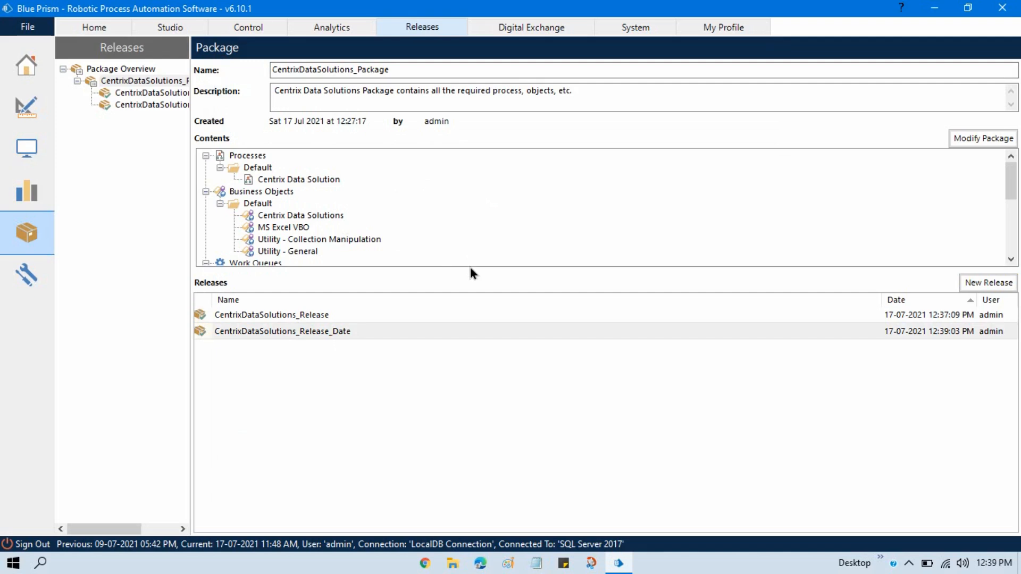
{"action": "left_click", "coordinate": [142, 93]}
{"action": "left_click", "coordinate": [146, 105]}
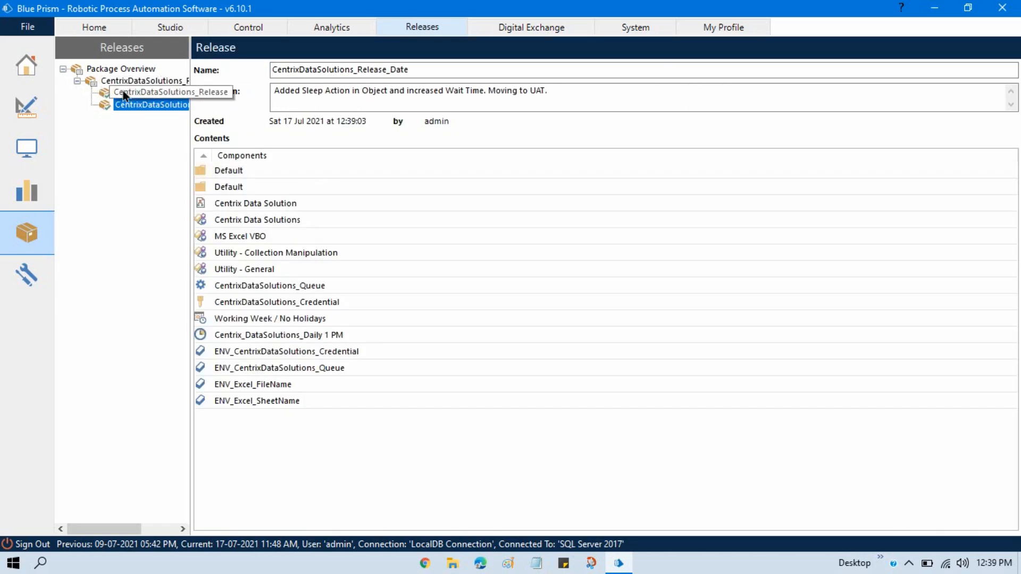
{"action": "left_click", "coordinate": [125, 92]}
{"action": "left_click", "coordinate": [139, 105]}
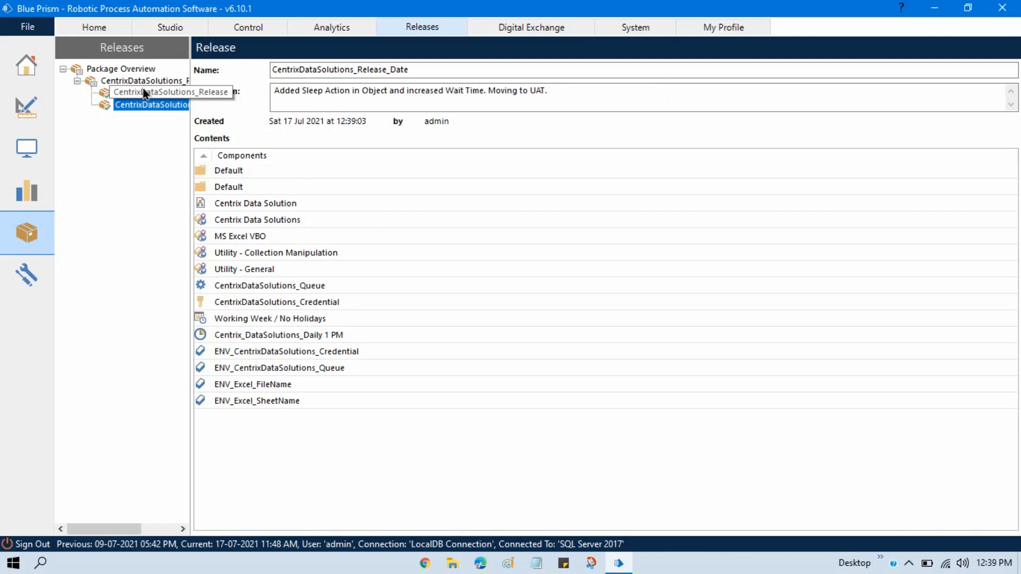
{"action": "left_click", "coordinate": [117, 82]}
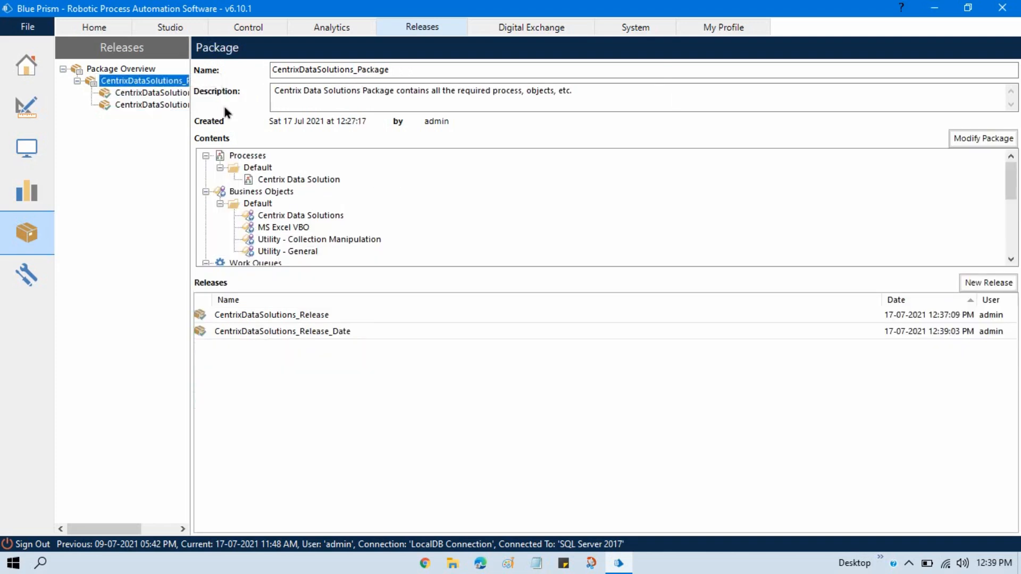
{"action": "left_click", "coordinate": [139, 92]}
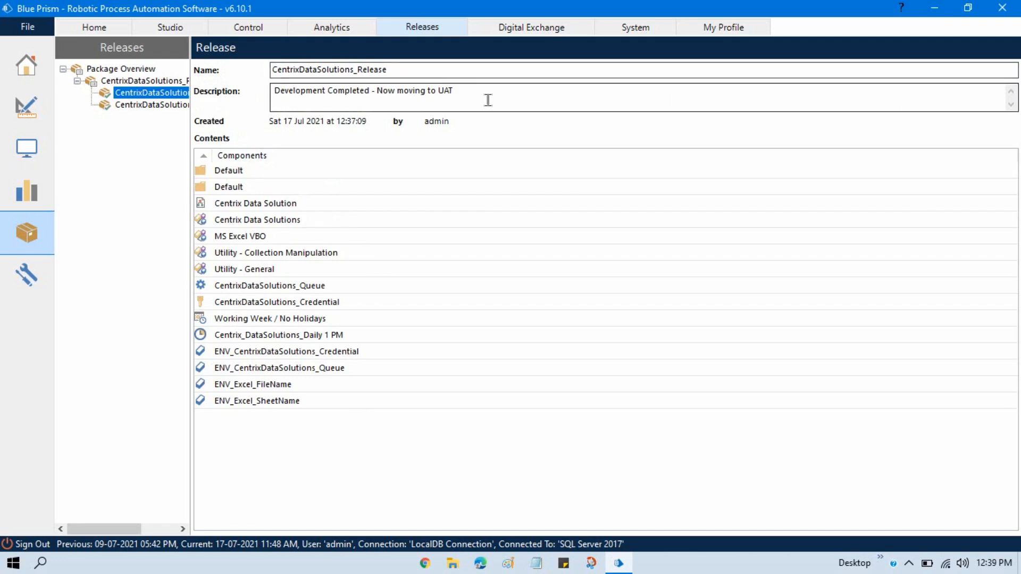
{"action": "left_click_drag", "start_coordinate": [453, 90], "coordinate": [237, 94]}
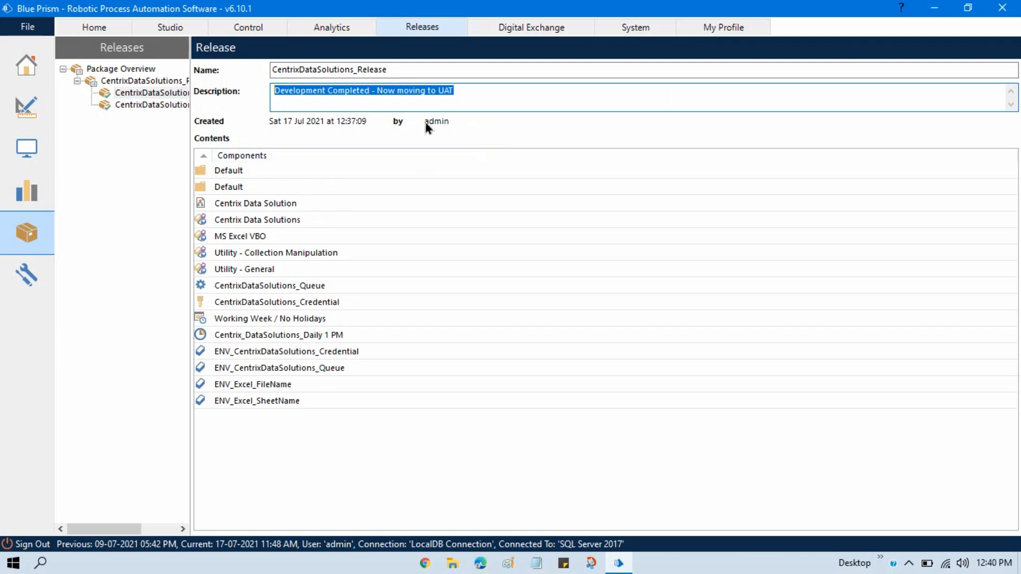
{"action": "left_click", "coordinate": [149, 105]}
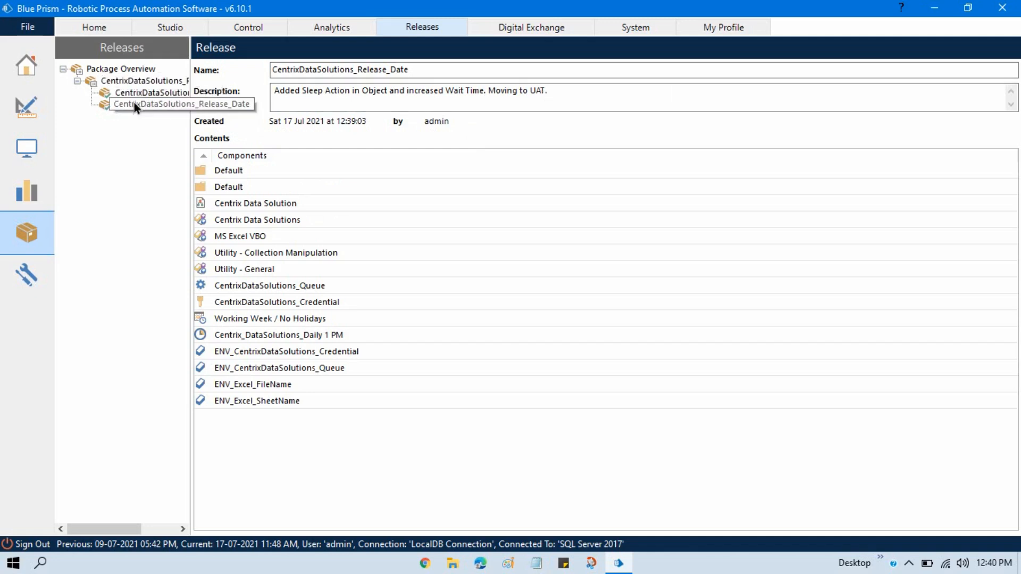
- Switch to File Explorer, check the two exported .bprelease files in the Desktop folder and close it
{"action": "left_click", "coordinate": [453, 563]}
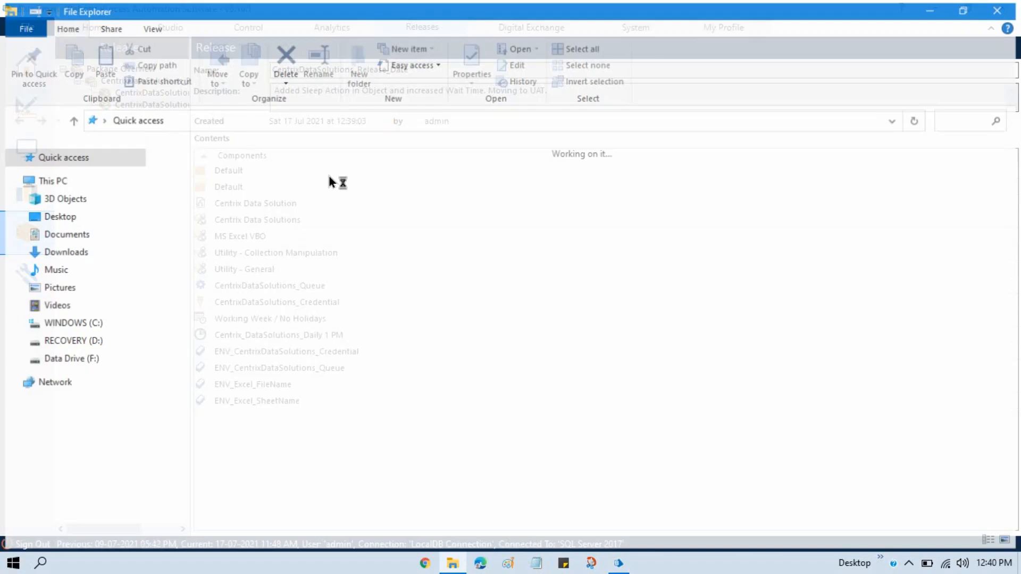
{"action": "left_click", "coordinate": [55, 215]}
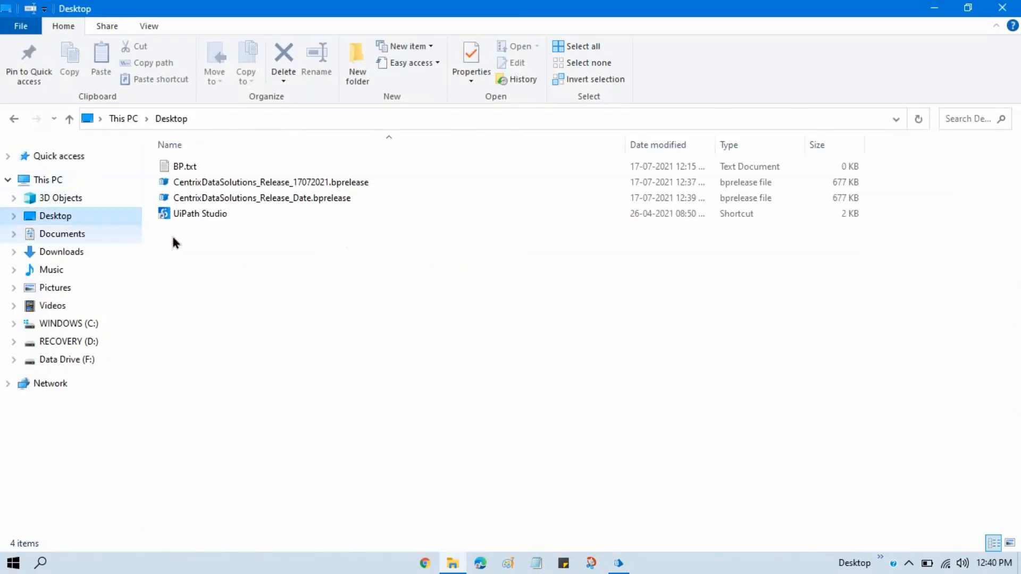
{"action": "left_click", "coordinate": [213, 184]}
{"action": "left_click", "coordinate": [216, 197]}
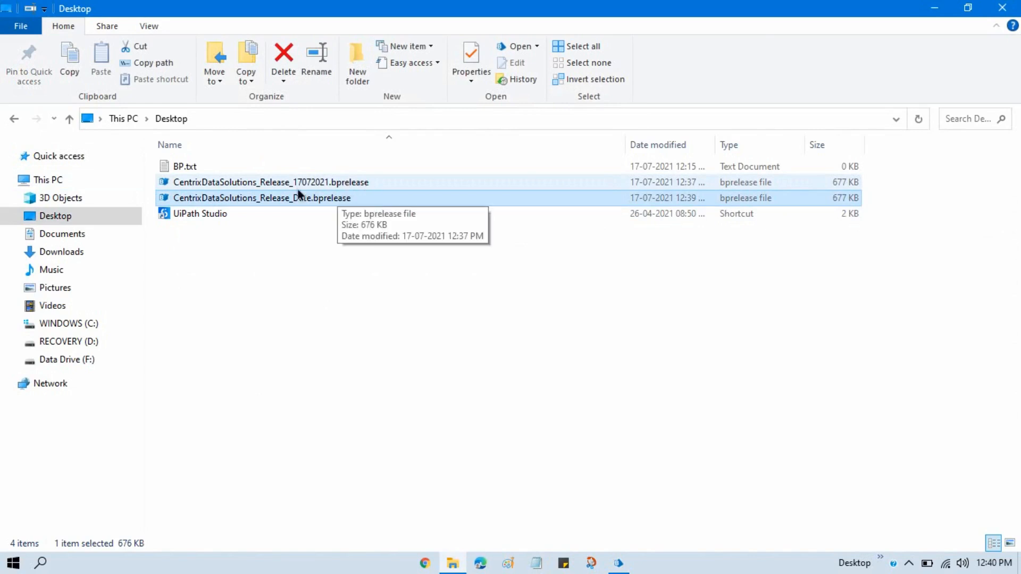
{"action": "left_click", "coordinate": [383, 322]}
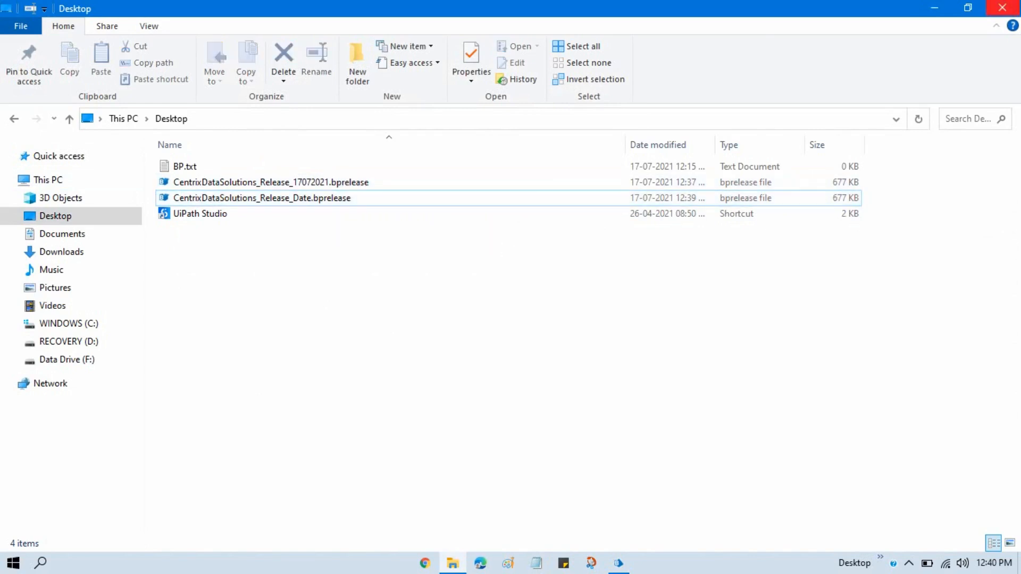
{"action": "left_click", "coordinate": [1014, 6]}
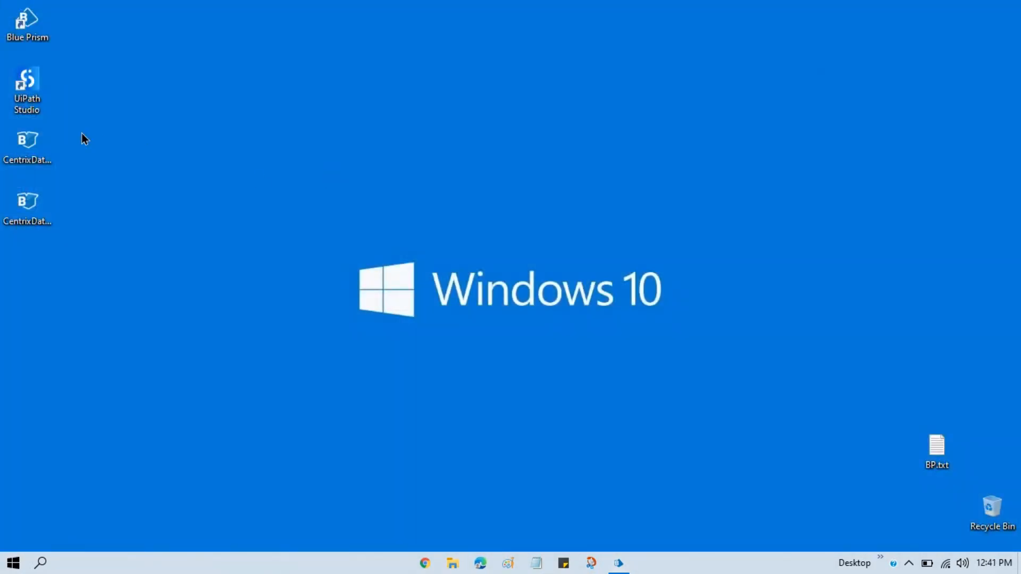
- Examine the full names of the two exported Centrix Data Solutions release files on the Windows desktop
{"action": "left_click_drag", "start_coordinate": [80, 133], "coordinate": [9, 282]}
{"action": "left_click", "coordinate": [104, 269]}
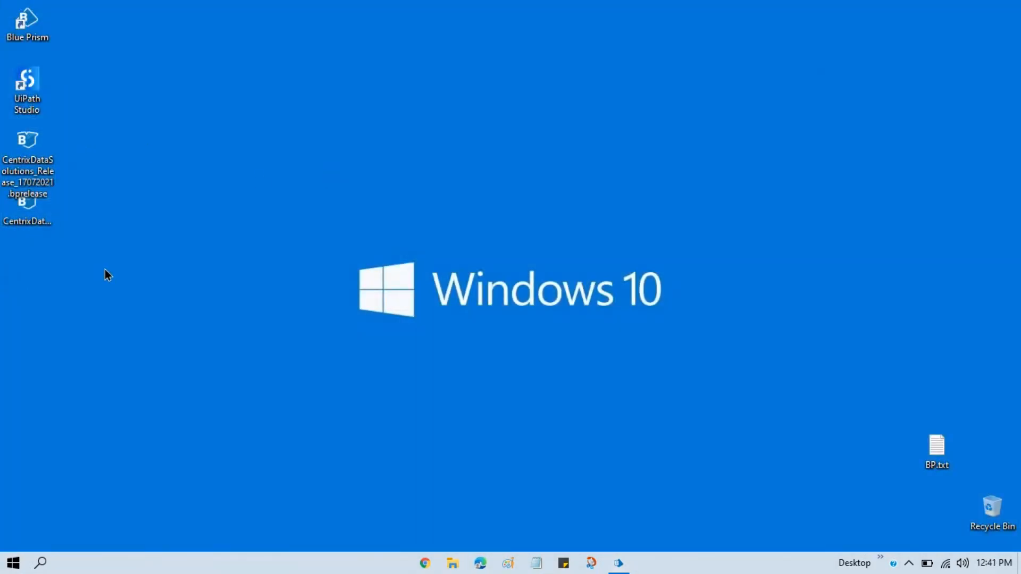
{"action": "left_click", "coordinate": [43, 221]}
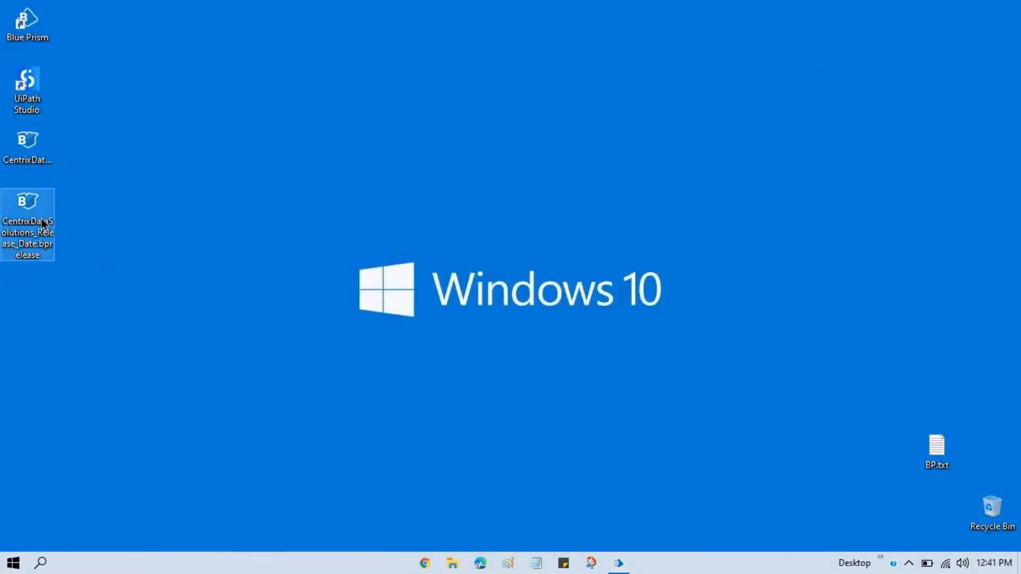
{"action": "left_click", "coordinate": [133, 264]}
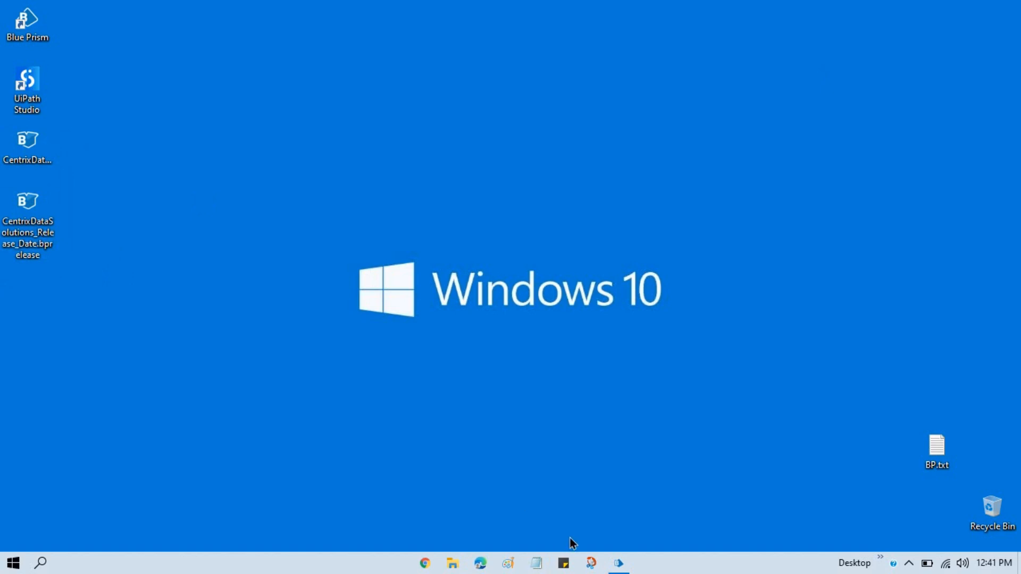
{"action": "mouse_move", "coordinate": [614, 569]}
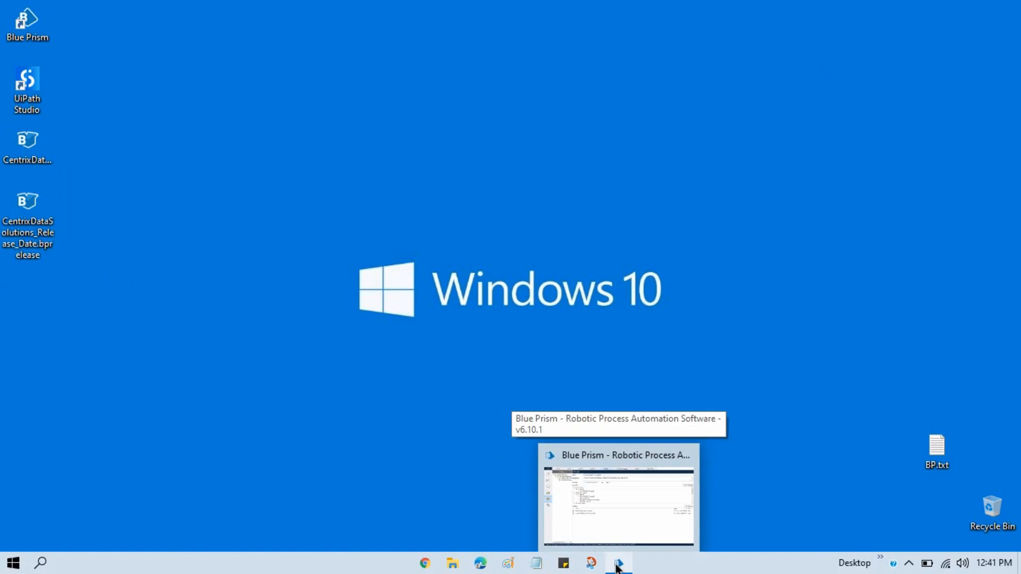
{"action": "left_click_drag", "start_coordinate": [78, 139], "coordinate": [5, 285]}
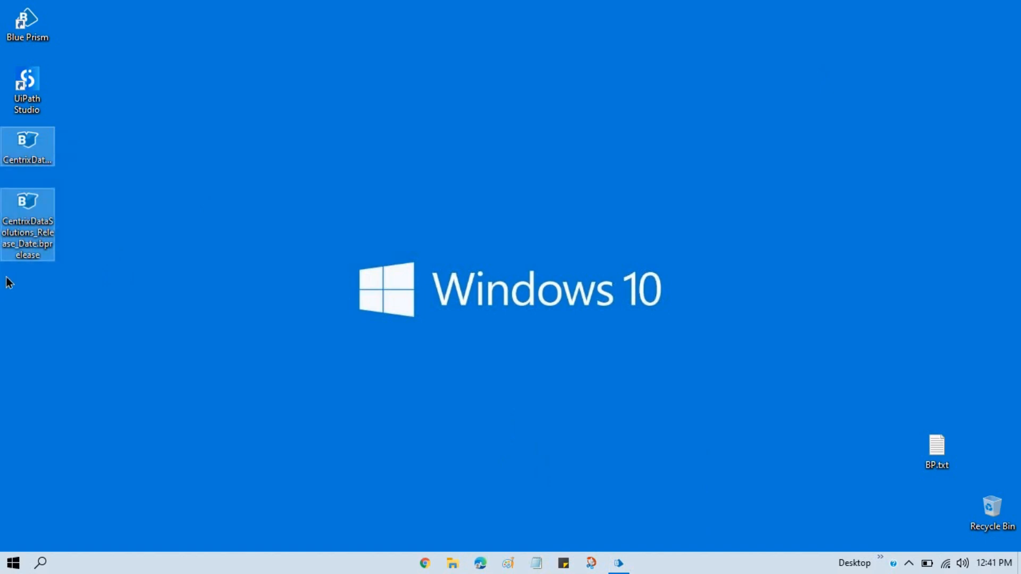
{"action": "left_click", "coordinate": [4, 144]}
{"action": "left_click", "coordinate": [27, 147]}
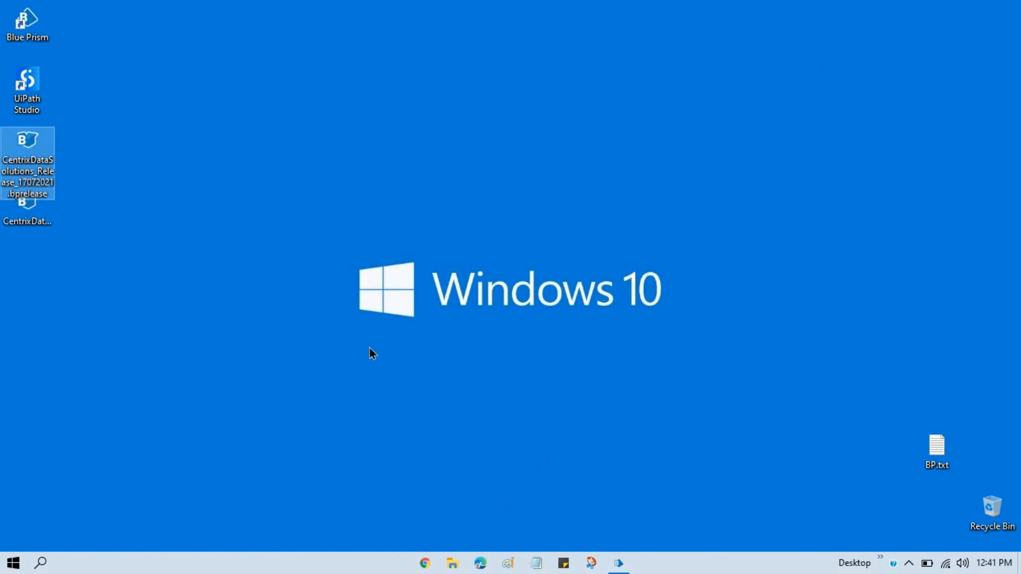
{"action": "left_click", "coordinate": [151, 154]}
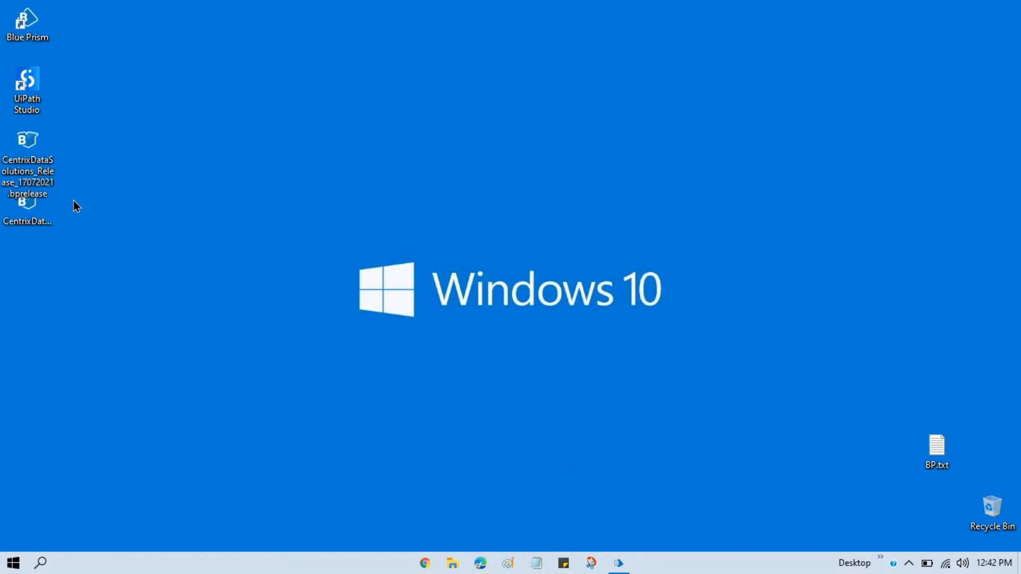
{"action": "left_click", "coordinate": [26, 218]}
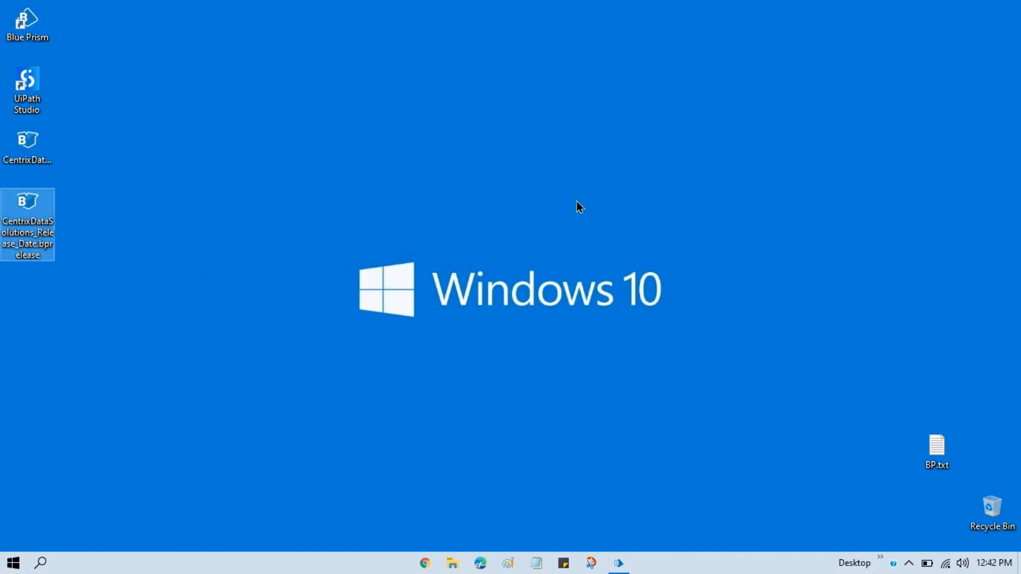
- Switch to Blue Prism and choose CentrixDataSolutions_Release_Date.bprelease from the Desktop as the input file for a release import
{"action": "left_click", "coordinate": [618, 562]}
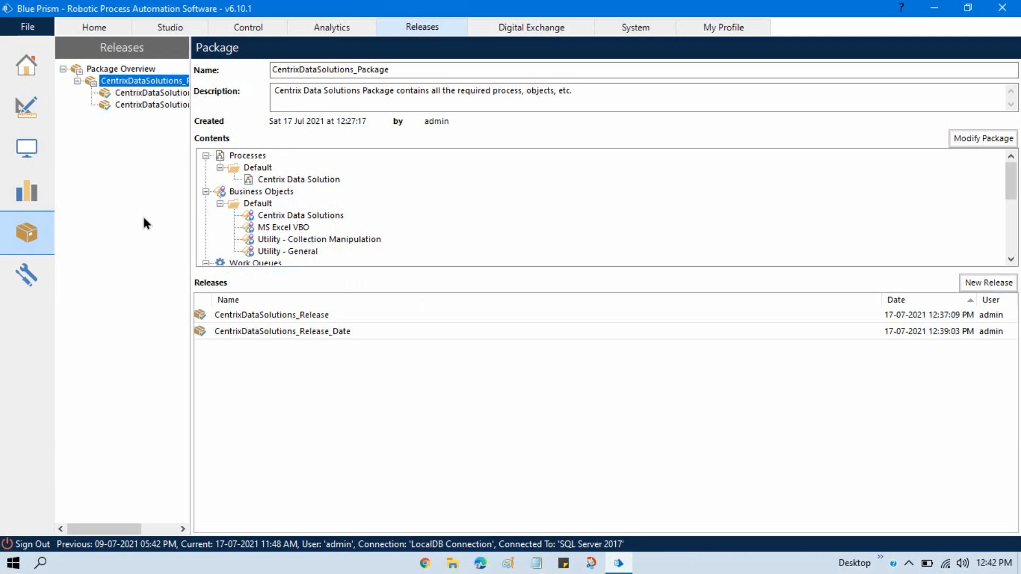
{"action": "left_click", "coordinate": [28, 28]}
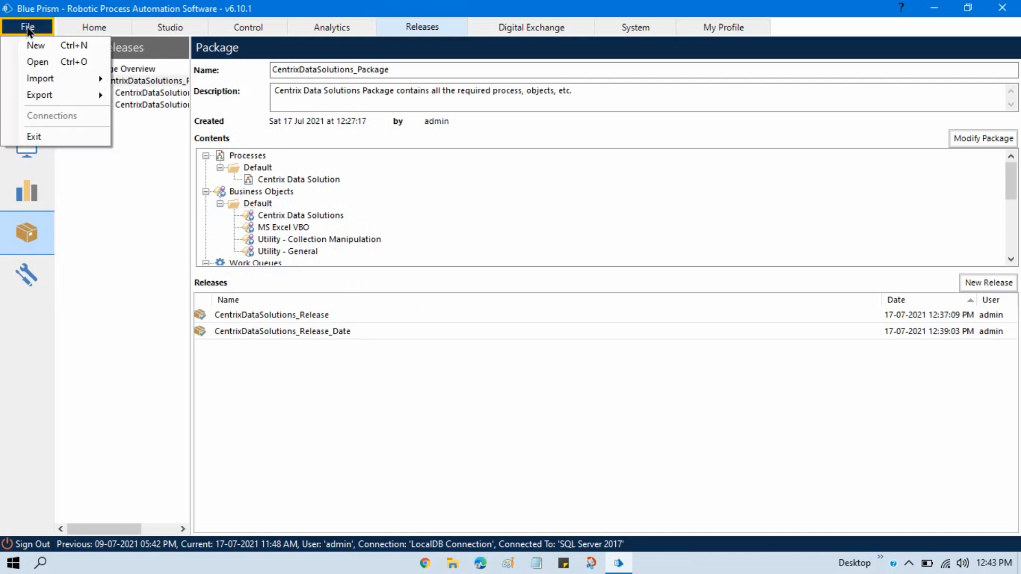
{"action": "mouse_move", "coordinate": [48, 83]}
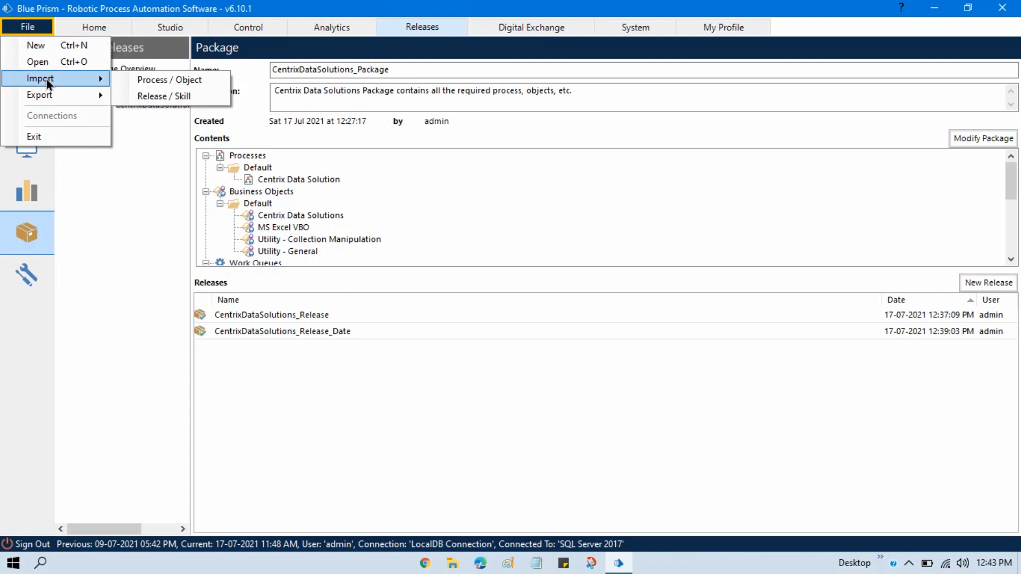
{"action": "left_click", "coordinate": [162, 98]}
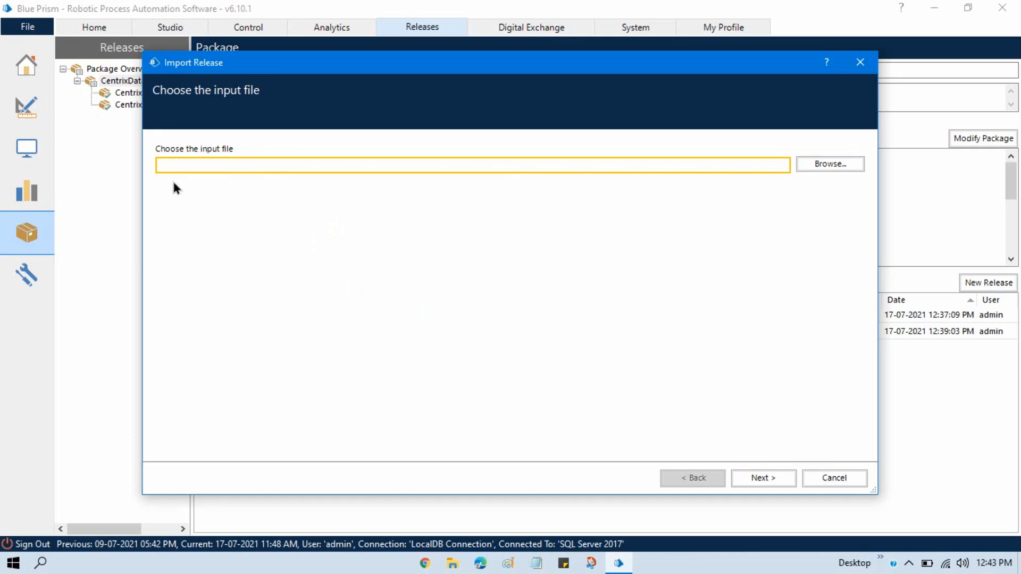
{"action": "left_click", "coordinate": [833, 165]}
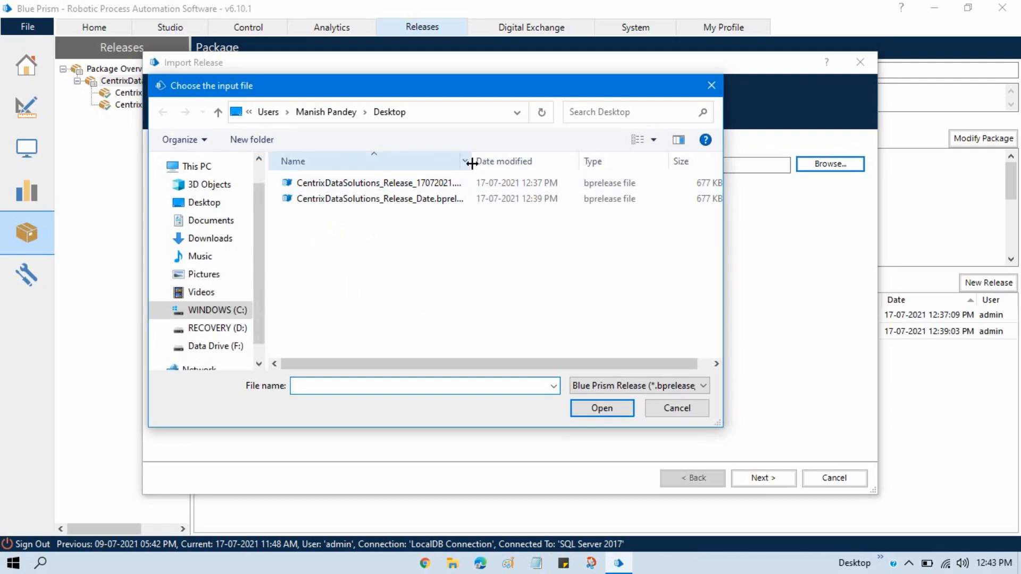
{"action": "left_click_drag", "start_coordinate": [471, 162], "coordinate": [595, 163]}
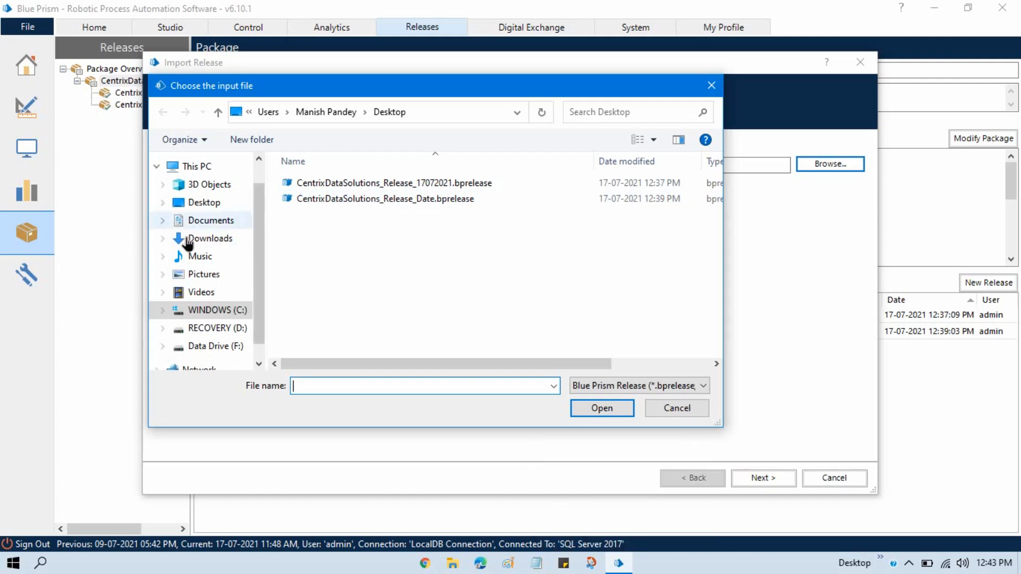
{"action": "left_click", "coordinate": [429, 199]}
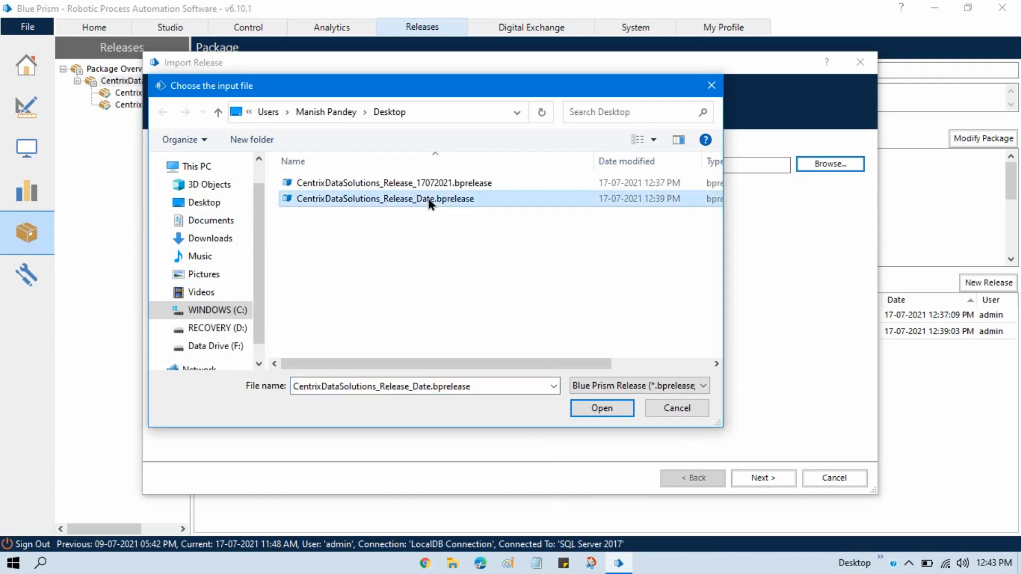
{"action": "left_click", "coordinate": [595, 408]}
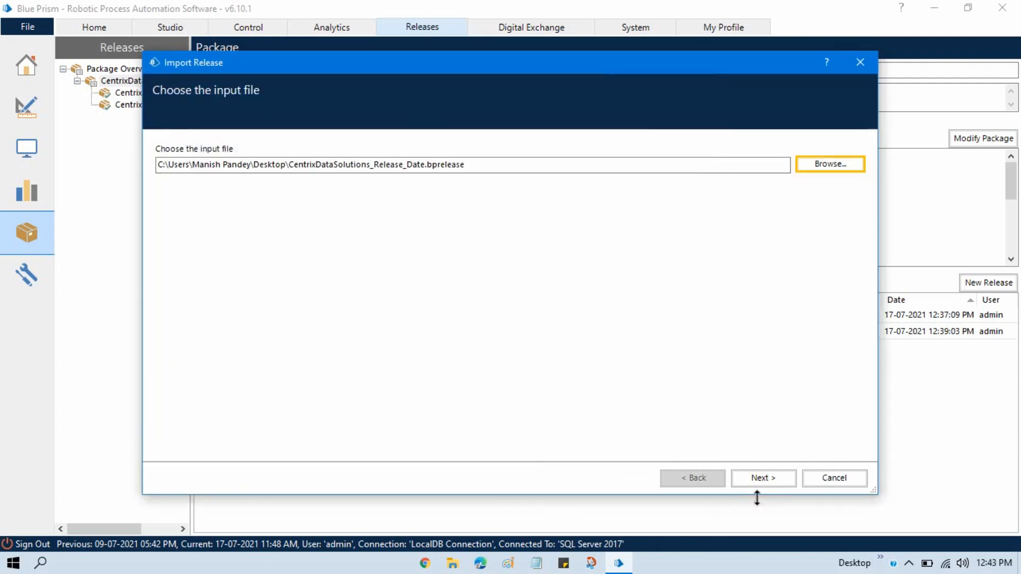
- Review the import conflicts and the resolution offered for each component, and close the import wizard without importing
{"action": "left_click", "coordinate": [778, 476]}
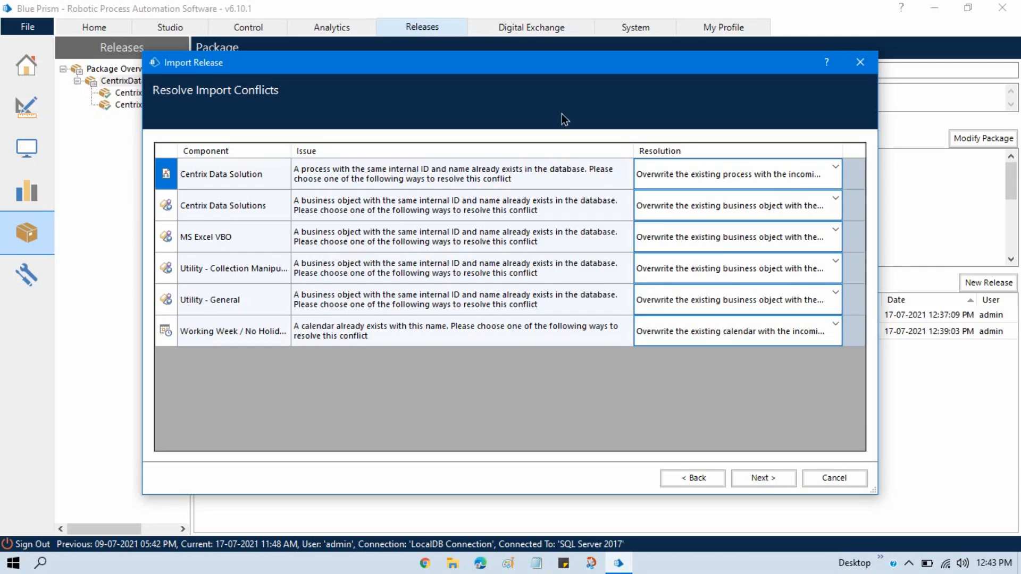
{"action": "left_click_drag", "start_coordinate": [515, 72], "coordinate": [475, 59]}
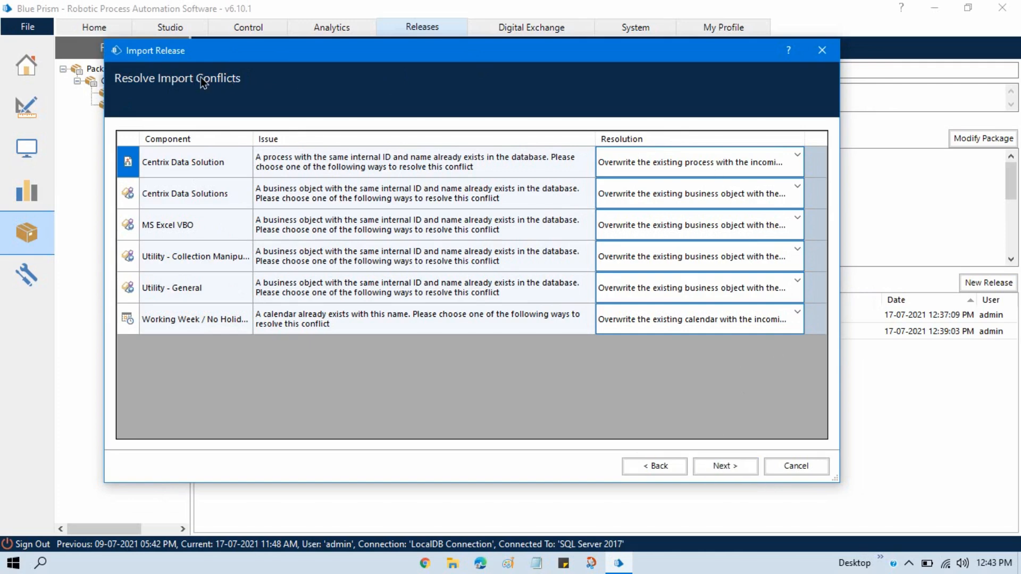
{"action": "left_click", "coordinate": [823, 52]}
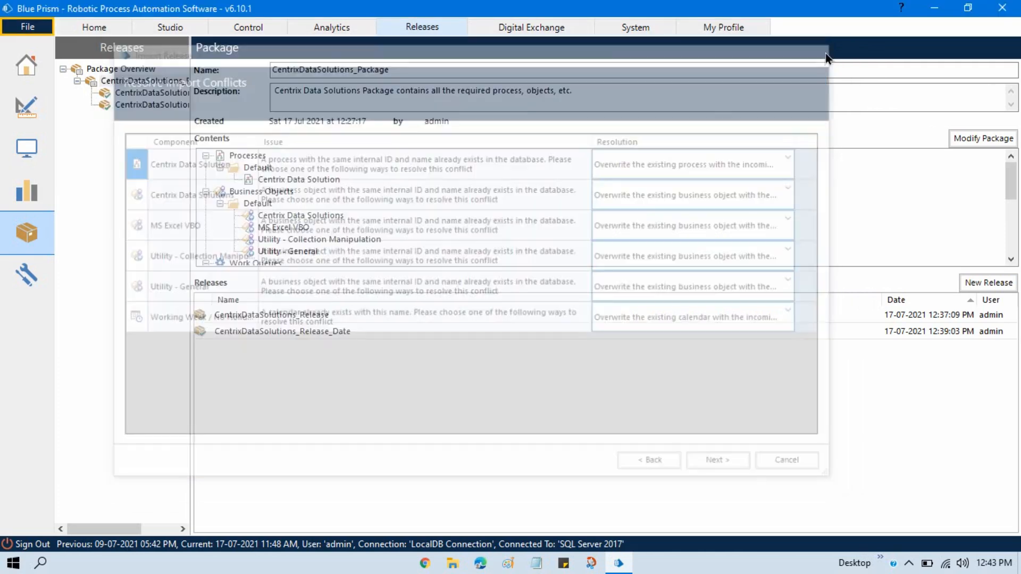
- Examine the commands available for exporting a new release from Studio and from CentrixDataSolutions_Package in the Releases area
{"action": "left_click", "coordinate": [175, 30]}
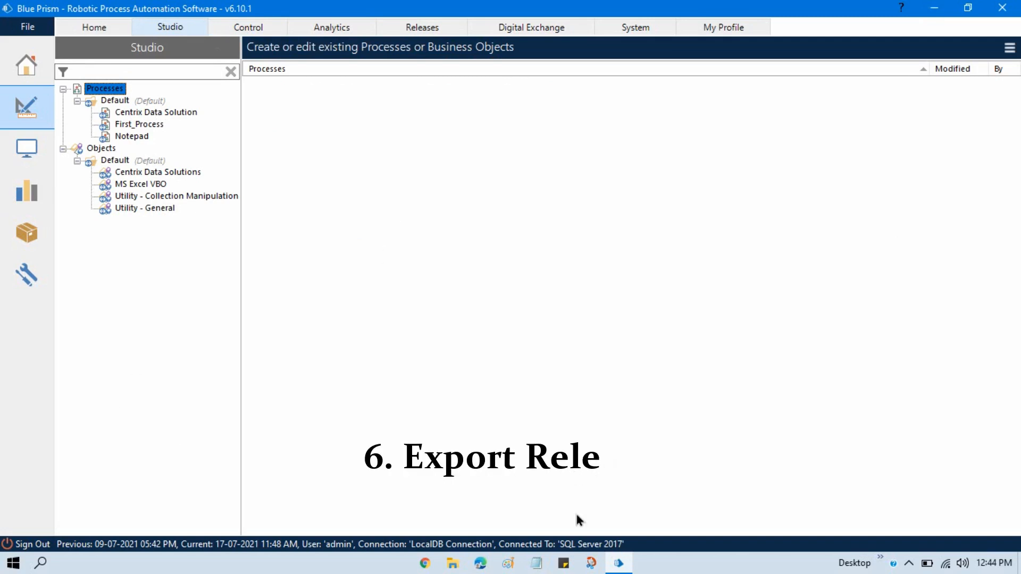
{"action": "left_click", "coordinate": [30, 28]}
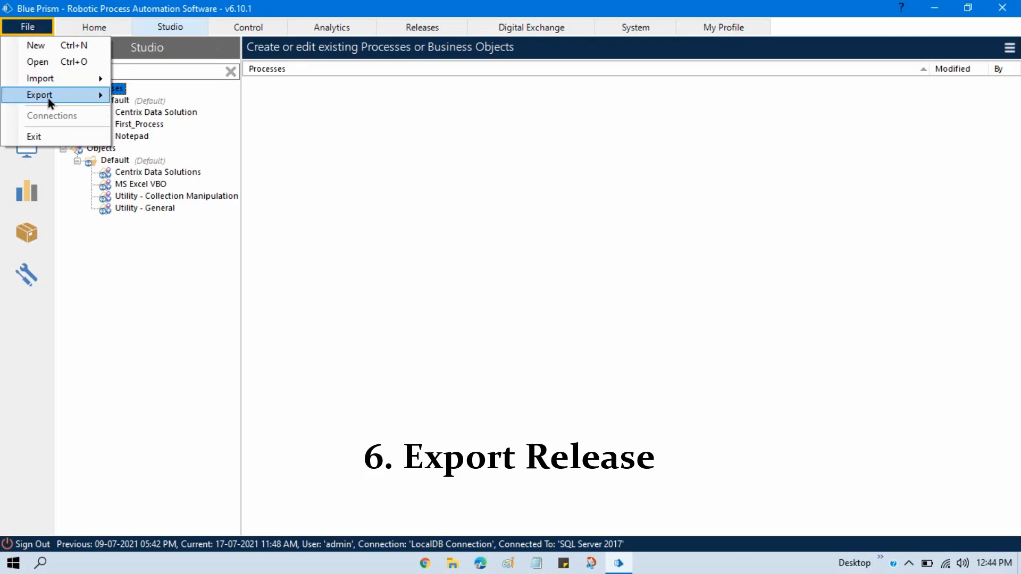
{"action": "mouse_move", "coordinate": [51, 101]}
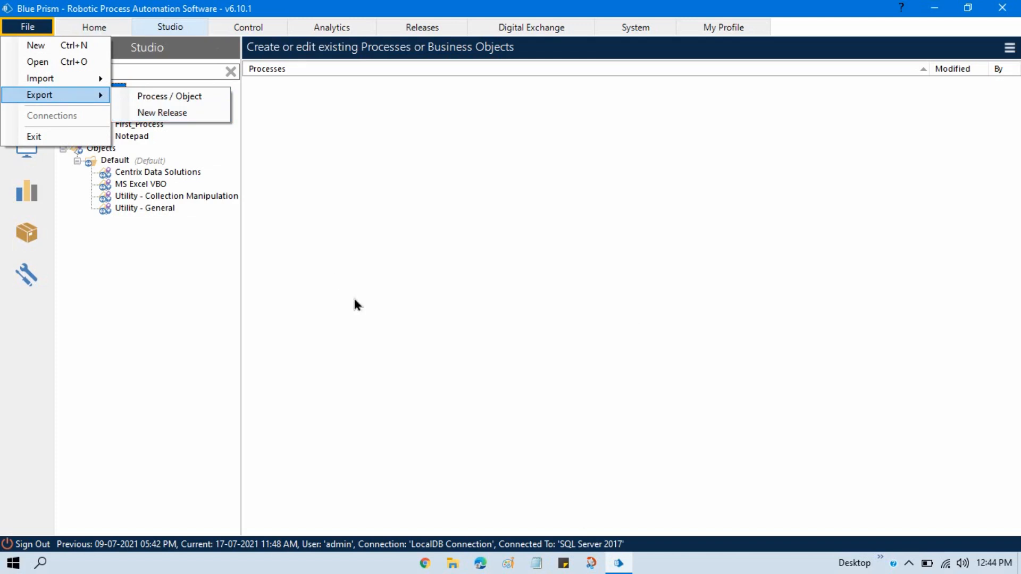
{"action": "left_click", "coordinate": [424, 33]}
{"action": "left_click", "coordinate": [113, 81]}
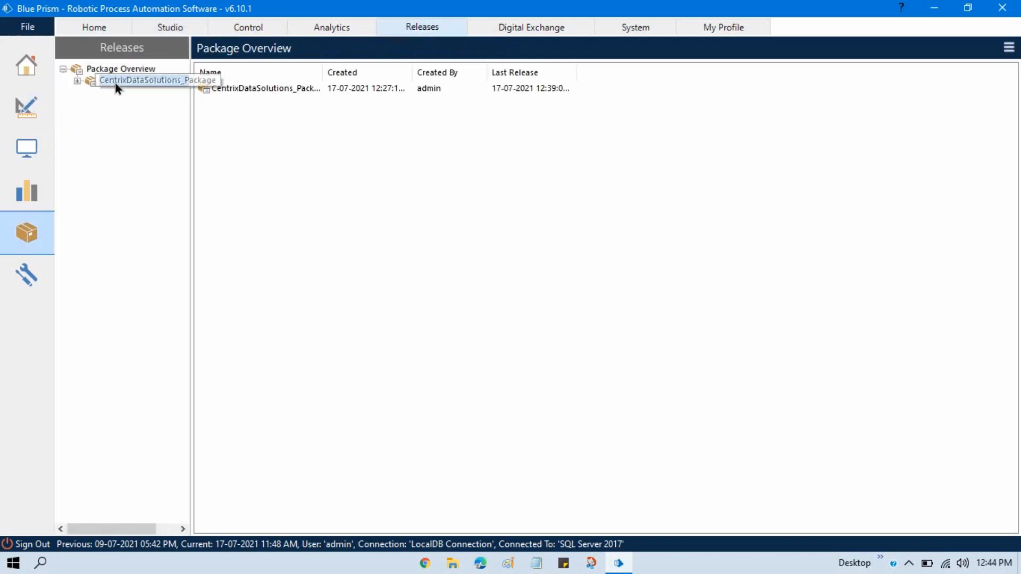
{"action": "right_click", "coordinate": [107, 83]}
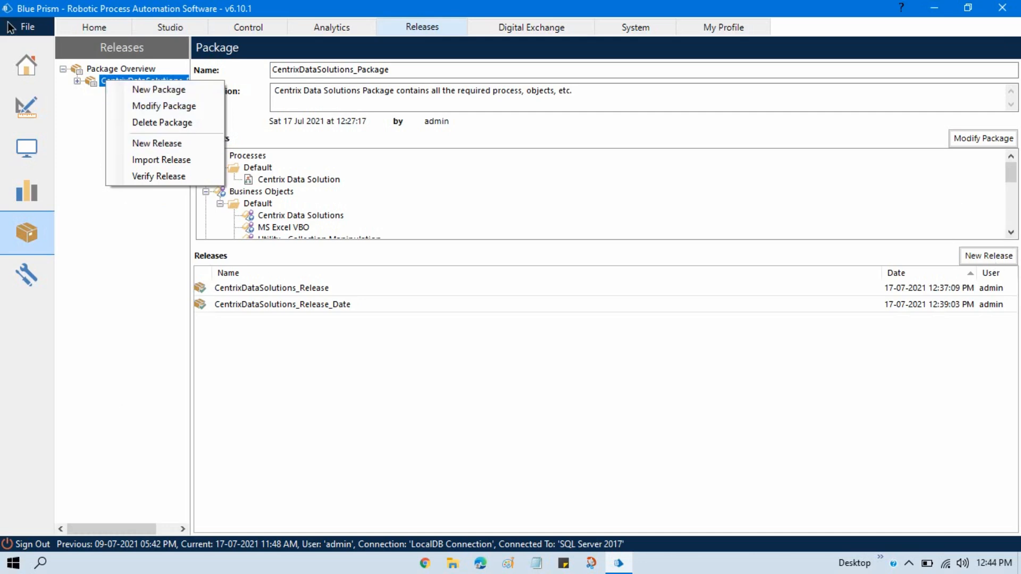
{"action": "left_click", "coordinate": [30, 24]}
{"action": "left_click", "coordinate": [29, 24]}
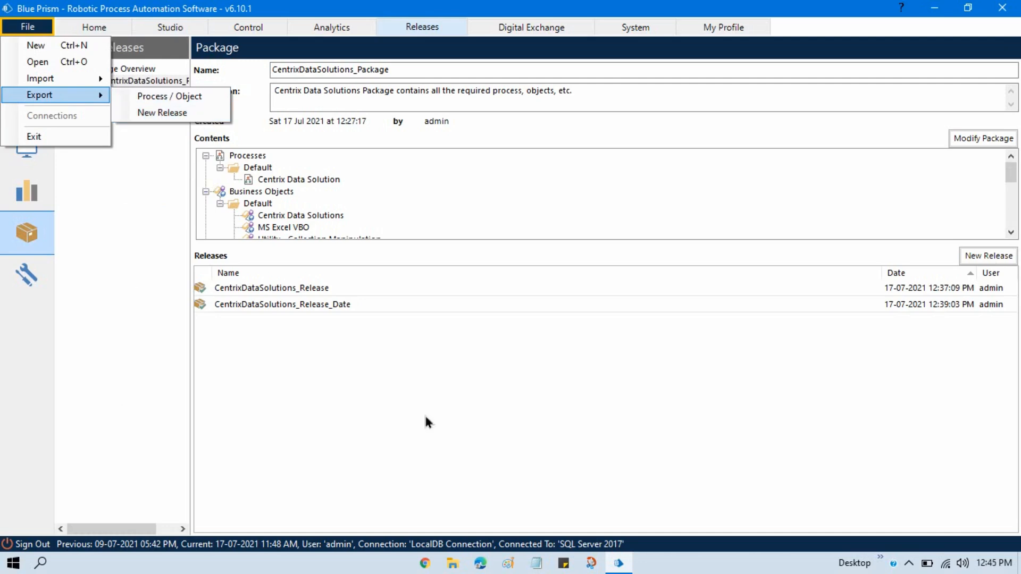
{"action": "left_click", "coordinate": [477, 430]}
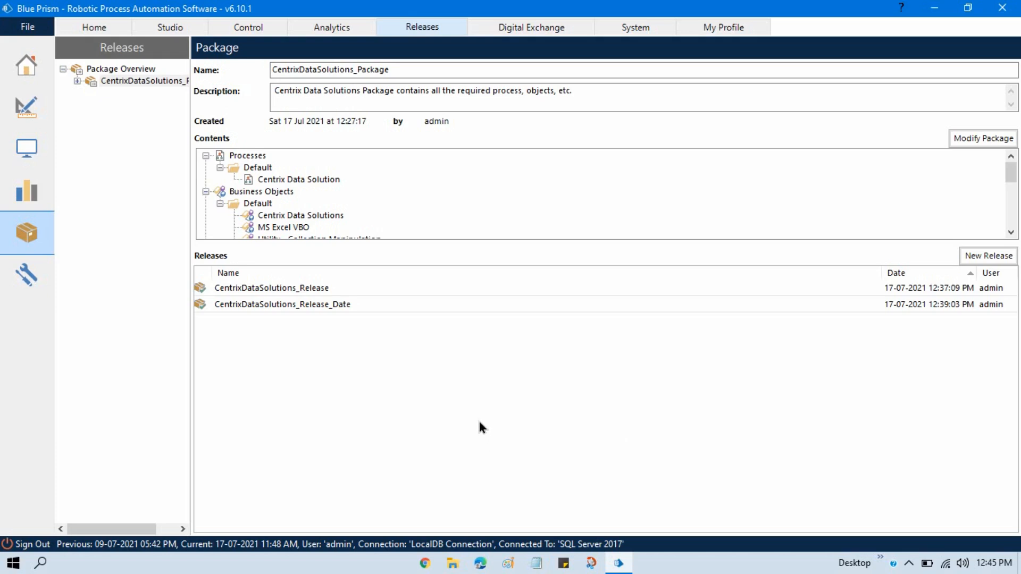
- Verify the release file CentrixDataSolutions_Release_Date.bprelease from the Desktop and close the verification wizard
{"action": "right_click", "coordinate": [147, 83]}
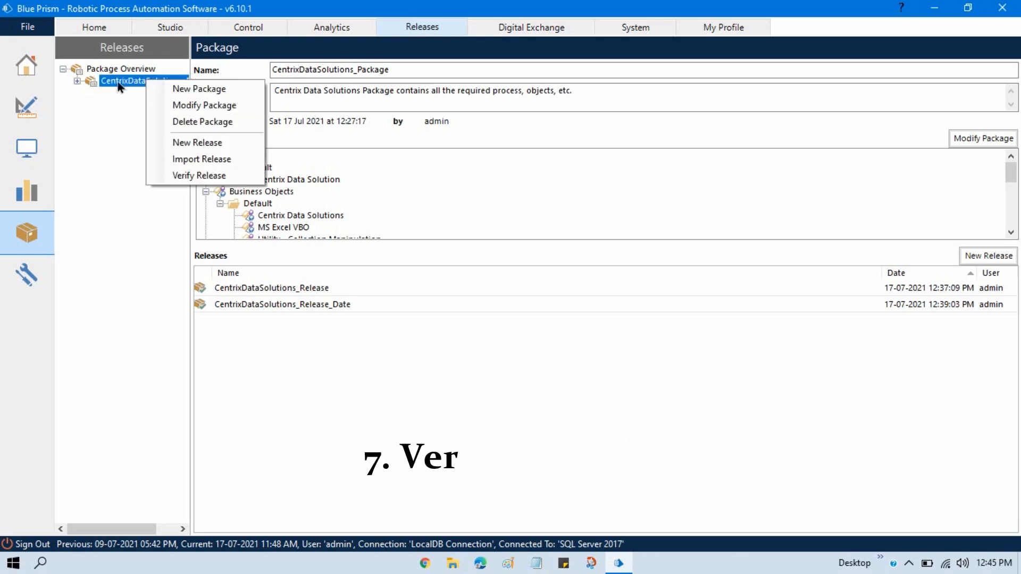
{"action": "left_click", "coordinate": [78, 81]}
{"action": "right_click", "coordinate": [141, 104]}
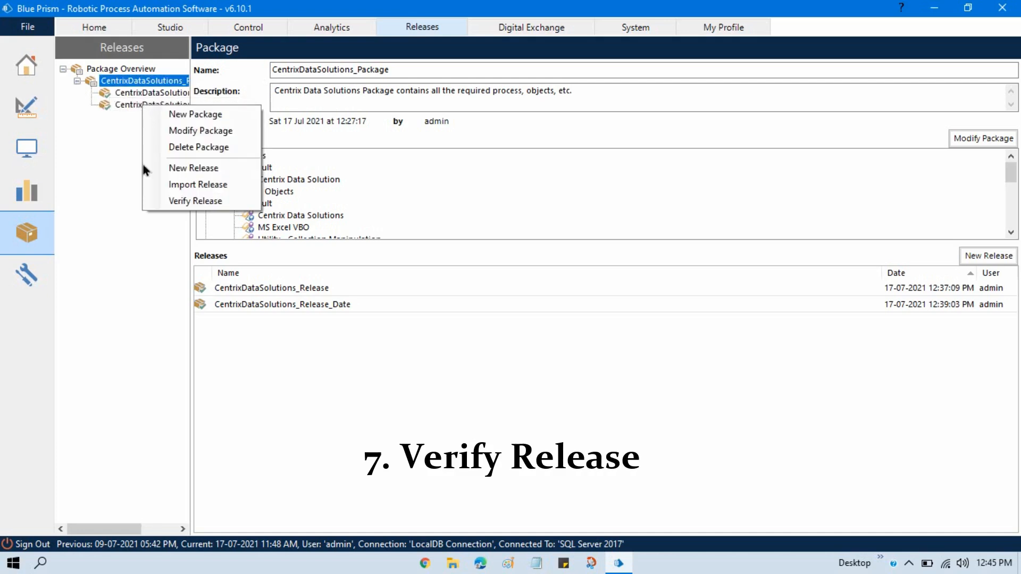
{"action": "left_click", "coordinate": [214, 201]}
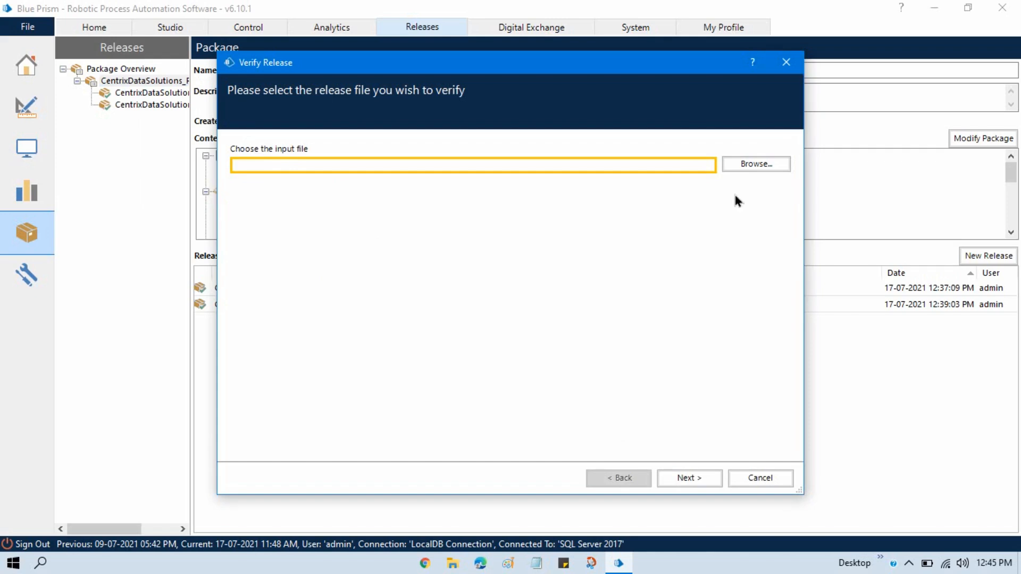
{"action": "left_click", "coordinate": [760, 163]}
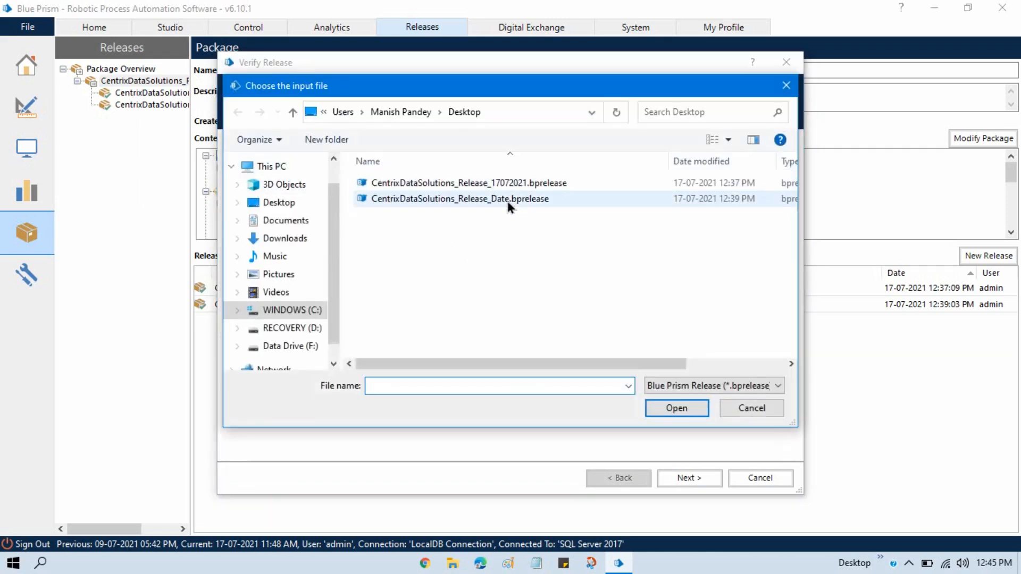
{"action": "left_click", "coordinate": [508, 200]}
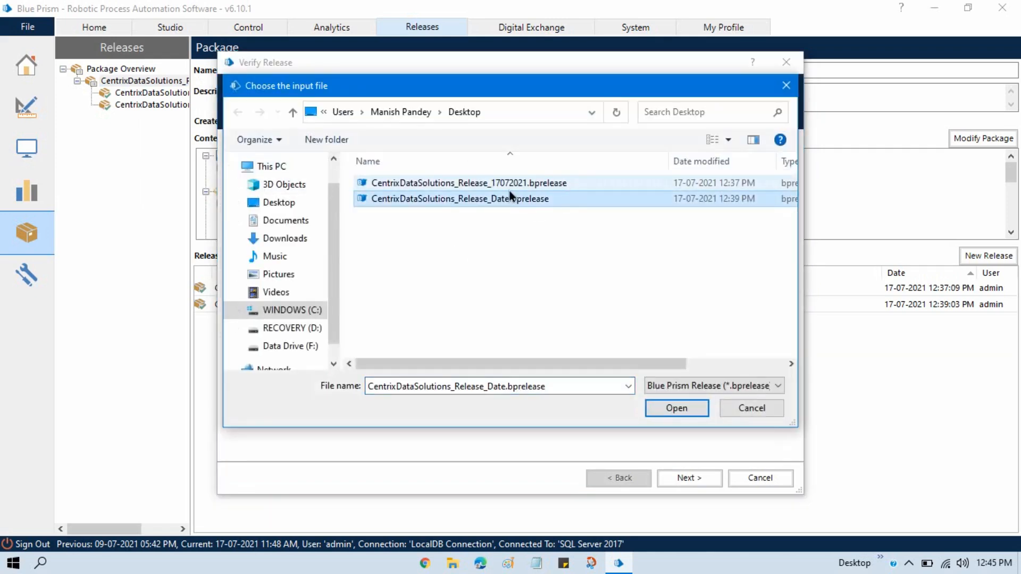
{"action": "left_click", "coordinate": [686, 412]}
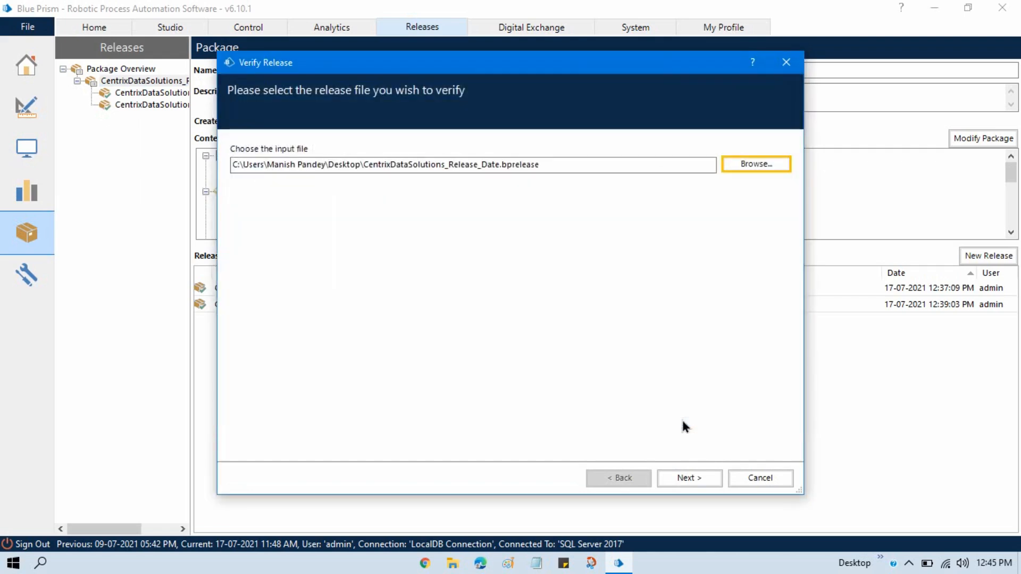
{"action": "left_click", "coordinate": [697, 479]}
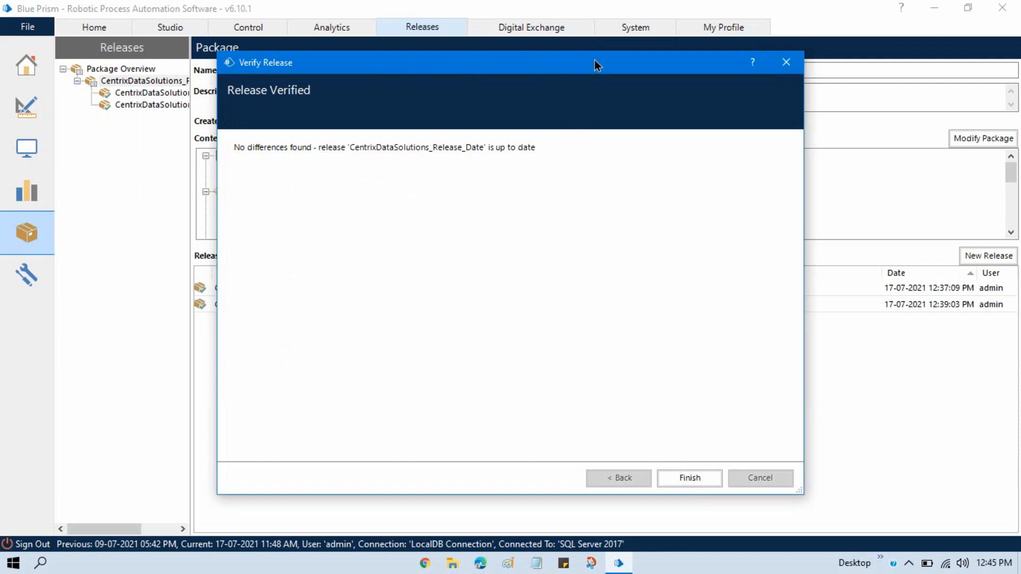
{"action": "left_click_drag", "start_coordinate": [569, 63], "coordinate": [671, 69]}
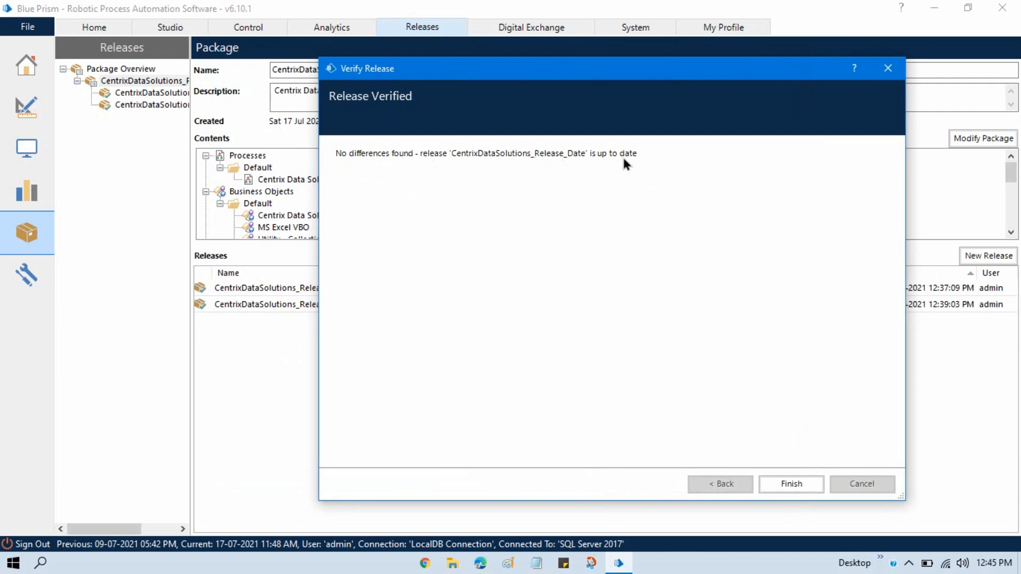
{"action": "left_click", "coordinate": [887, 68]}
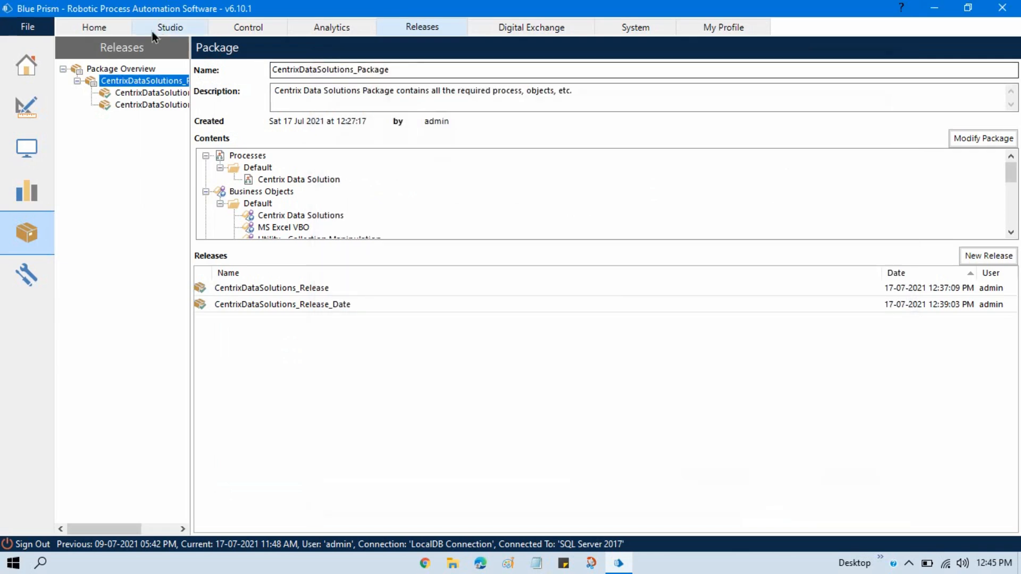
{"action": "left_click", "coordinate": [184, 29]}
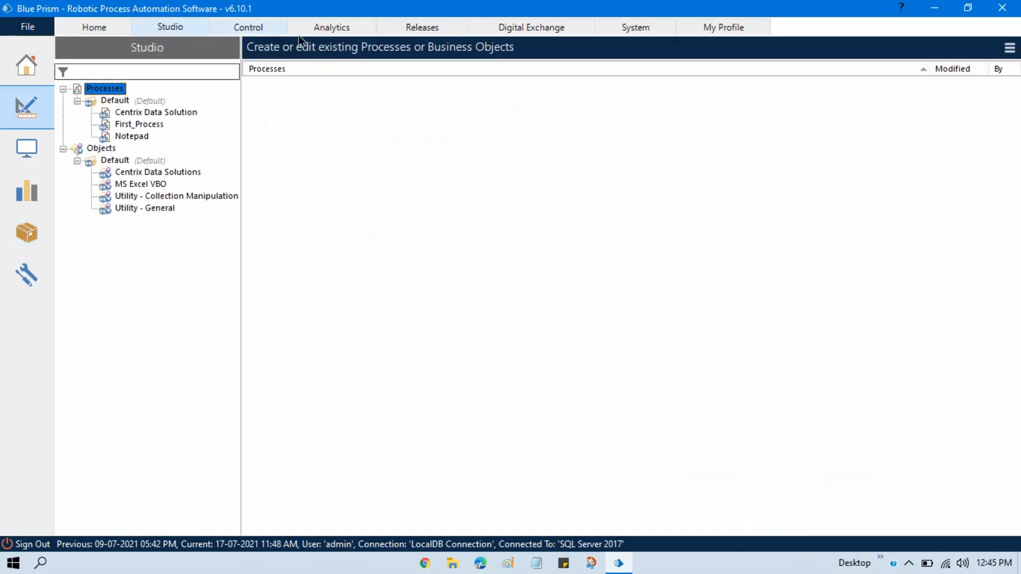
{"action": "left_click", "coordinate": [438, 31]}
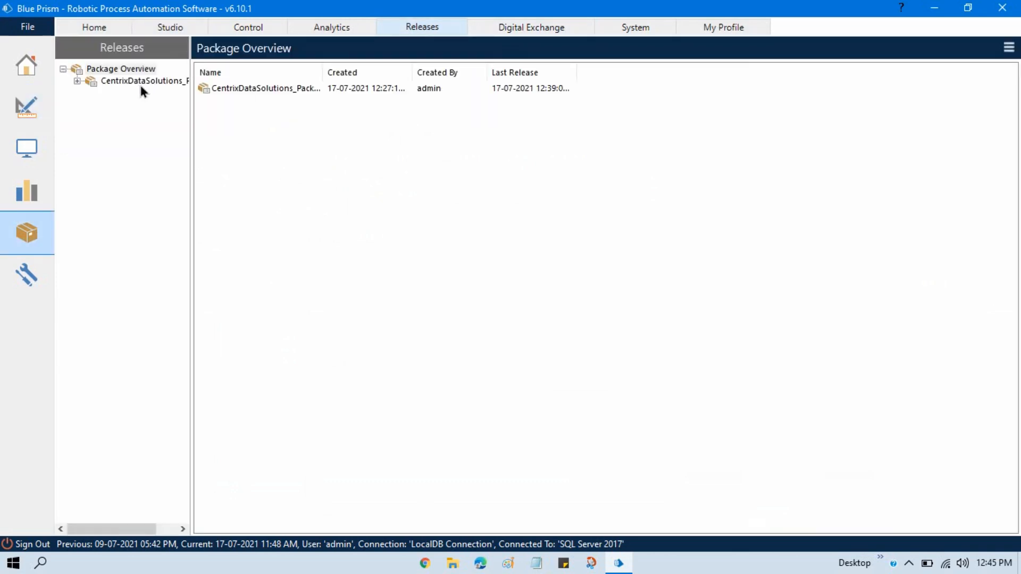
{"action": "left_click", "coordinate": [77, 80]}
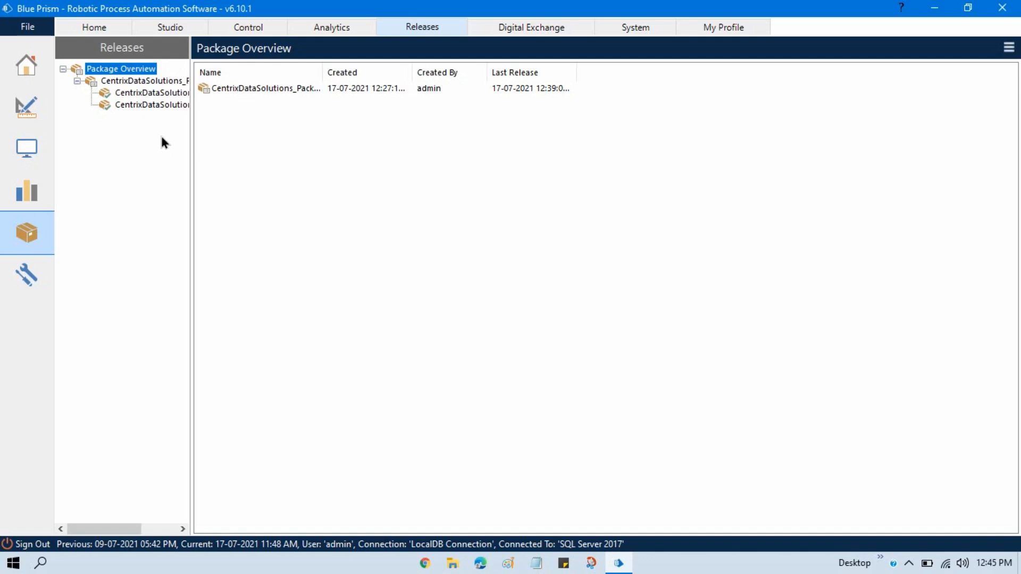
{"action": "left_click", "coordinate": [168, 28]}
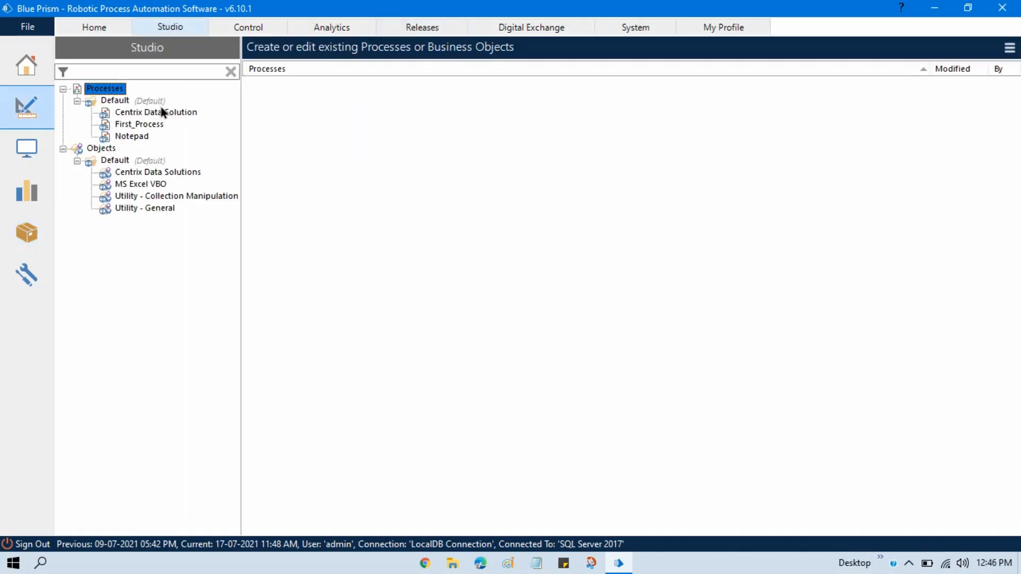
{"action": "left_click", "coordinate": [269, 30]}
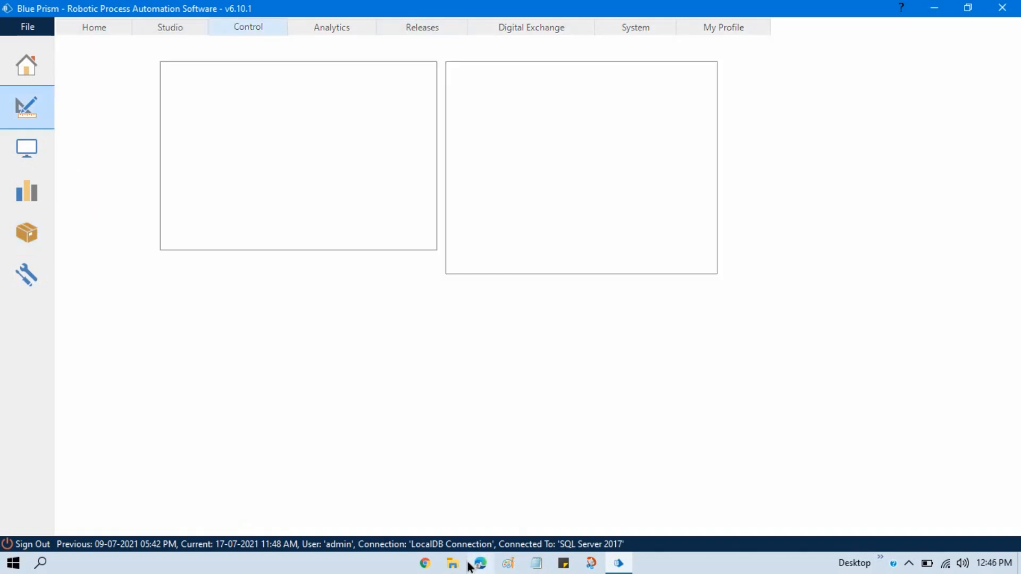